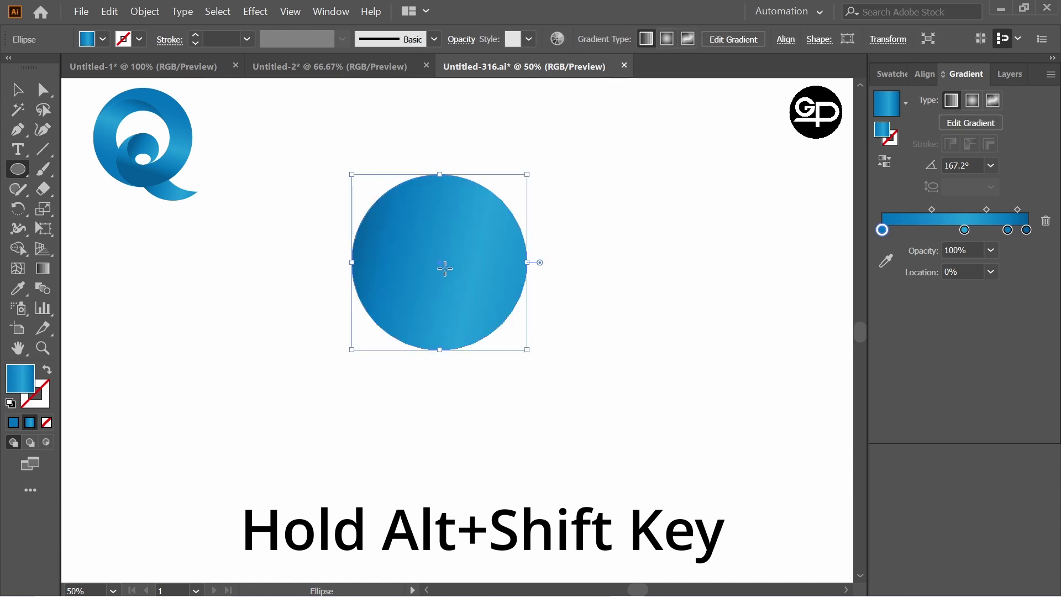
Step: Move the gradient-filled circle slightly to the right and down on the artboard
{"action": "left_click", "coordinate": [442, 263]}
{"action": "left_click", "coordinate": [632, 272]}
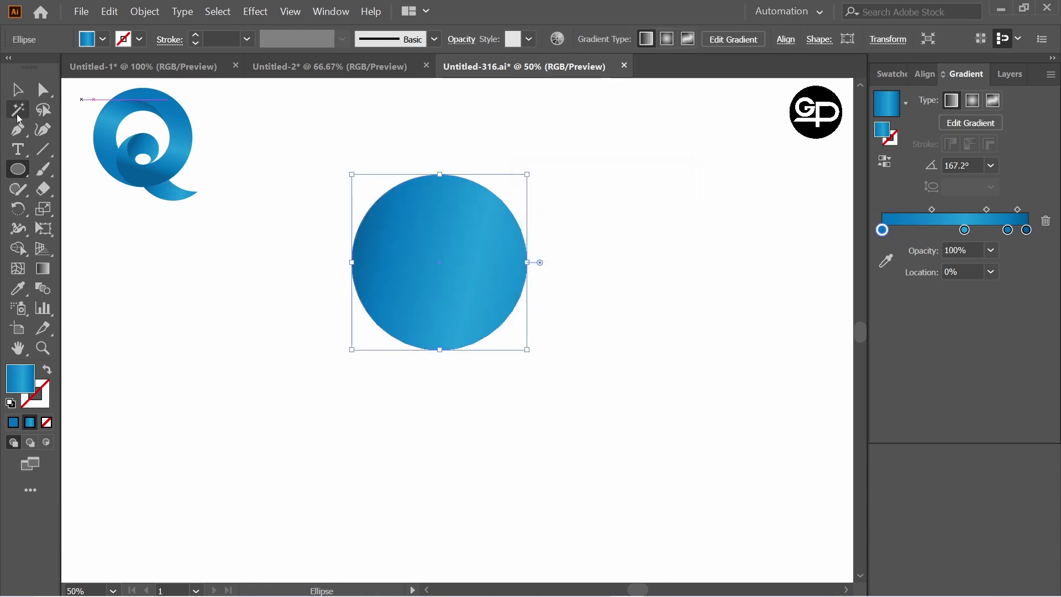
{"action": "left_click", "coordinate": [17, 92]}
{"action": "left_click_drag", "start_coordinate": [442, 258], "coordinate": [510, 267]}
Step: Remove the circle's gradient fill and give it a black stroke
{"action": "left_click", "coordinate": [103, 40]}
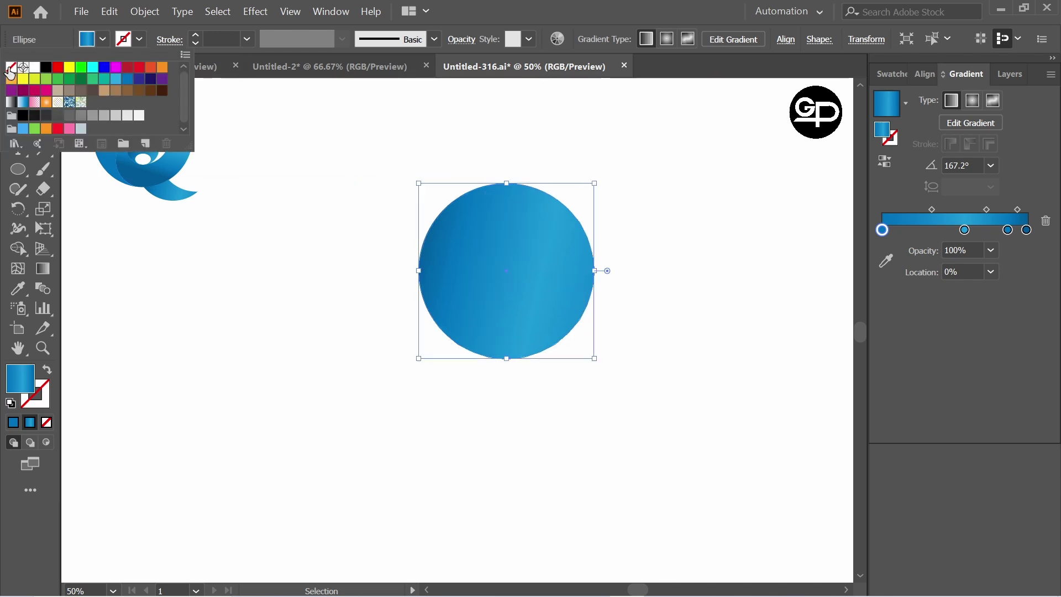
{"action": "left_click", "coordinate": [10, 67]}
{"action": "left_click", "coordinate": [139, 38]}
{"action": "left_click", "coordinate": [139, 38]}
{"action": "left_click", "coordinate": [46, 67]}
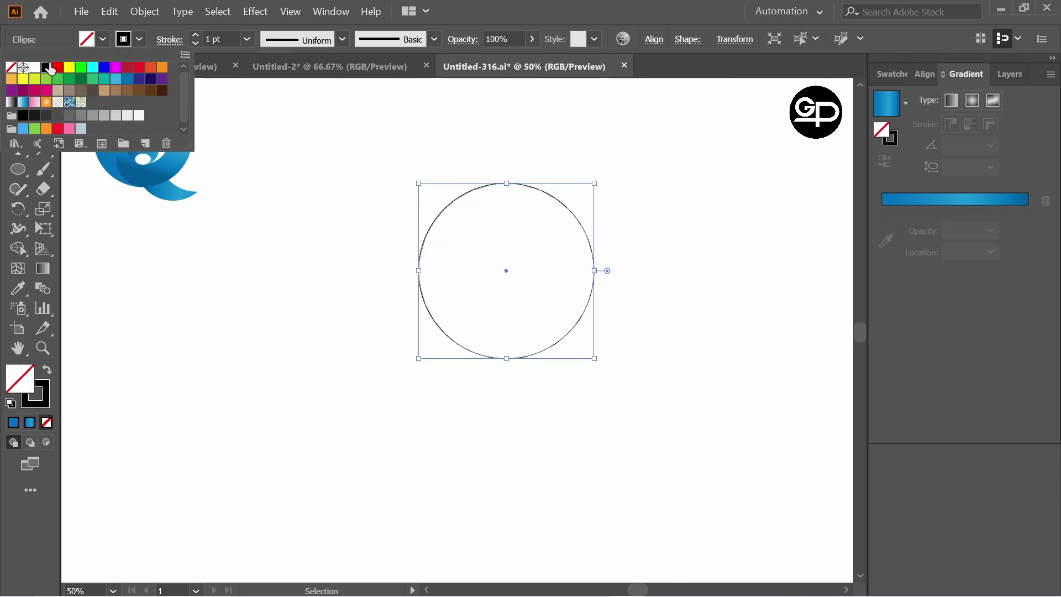
{"action": "left_click", "coordinate": [611, 302]}
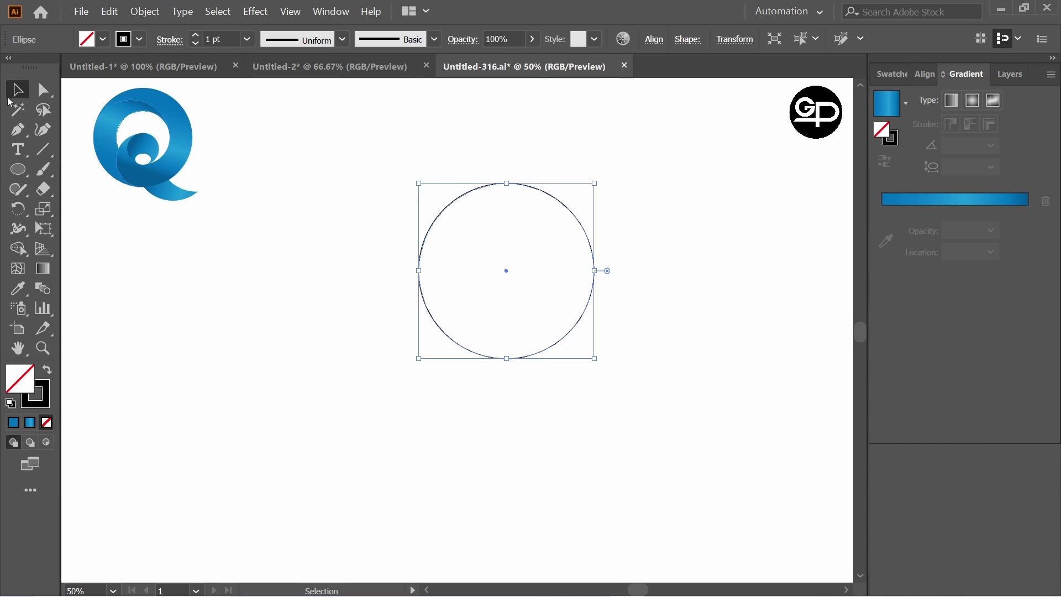
Step: Duplicate the circle in place and scale the copy about its centre to a little over half the original diameter
{"action": "key", "text": "ctrl+c"}
{"action": "key", "text": "ctrl+f"}
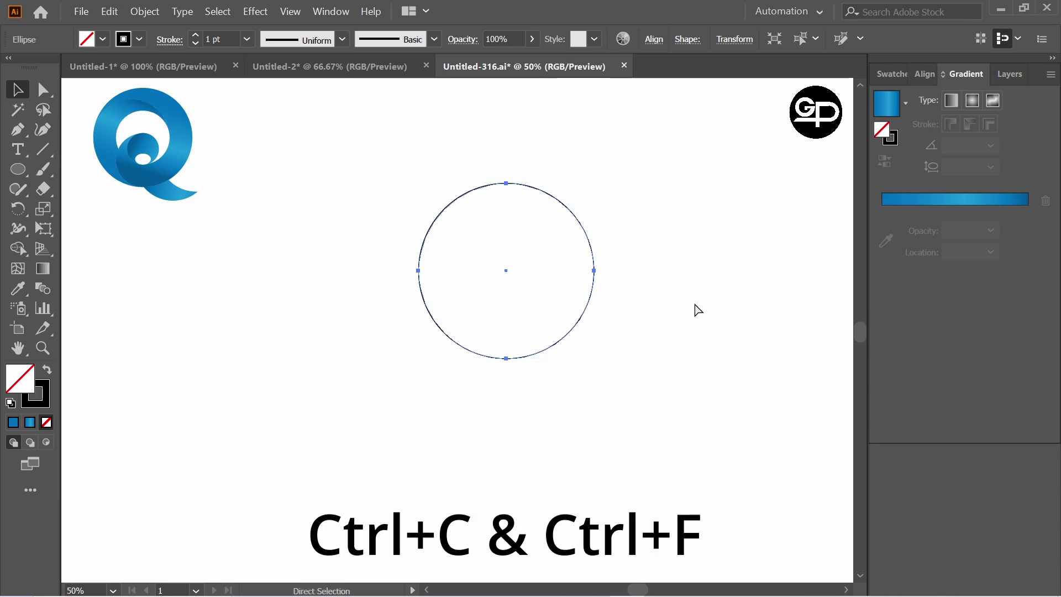
{"action": "left_click_drag", "start_coordinate": [597, 359], "coordinate": [556, 320]}
{"action": "left_click", "coordinate": [679, 227]}
{"action": "left_click", "coordinate": [585, 309]}
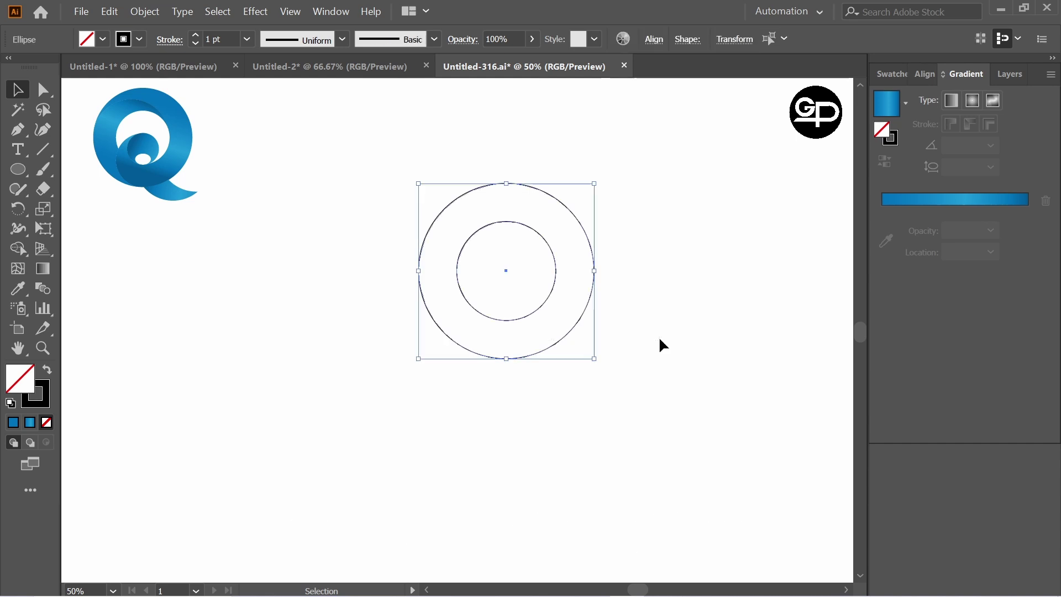
{"action": "left_click", "coordinate": [660, 346]}
Step: Duplicate the inner circle in place and enlarge the copy proportionally leftward until it touches the outer circle's left edge
{"action": "left_click", "coordinate": [557, 276]}
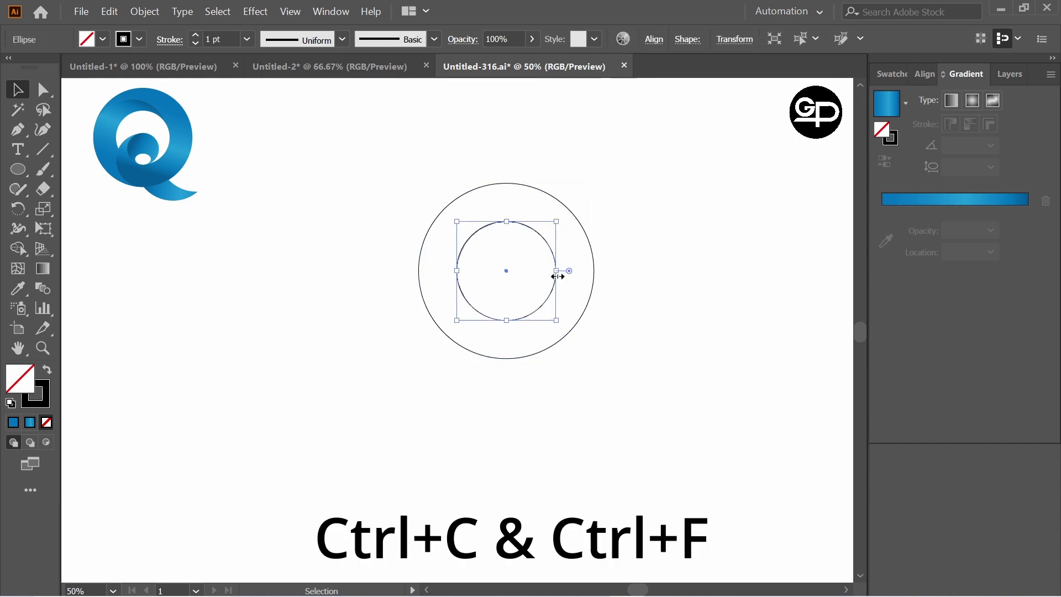
{"action": "key", "text": "ctrl+c"}
{"action": "key", "text": "ctrl+f"}
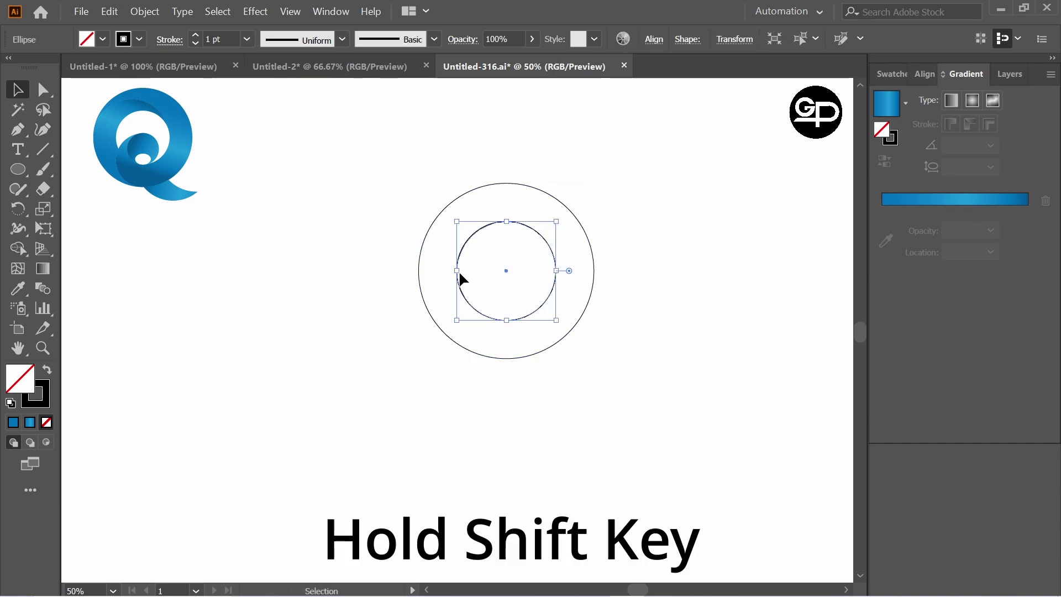
{"action": "left_click_drag", "start_coordinate": [457, 272], "coordinate": [418, 275]}
{"action": "left_click", "coordinate": [687, 302]}
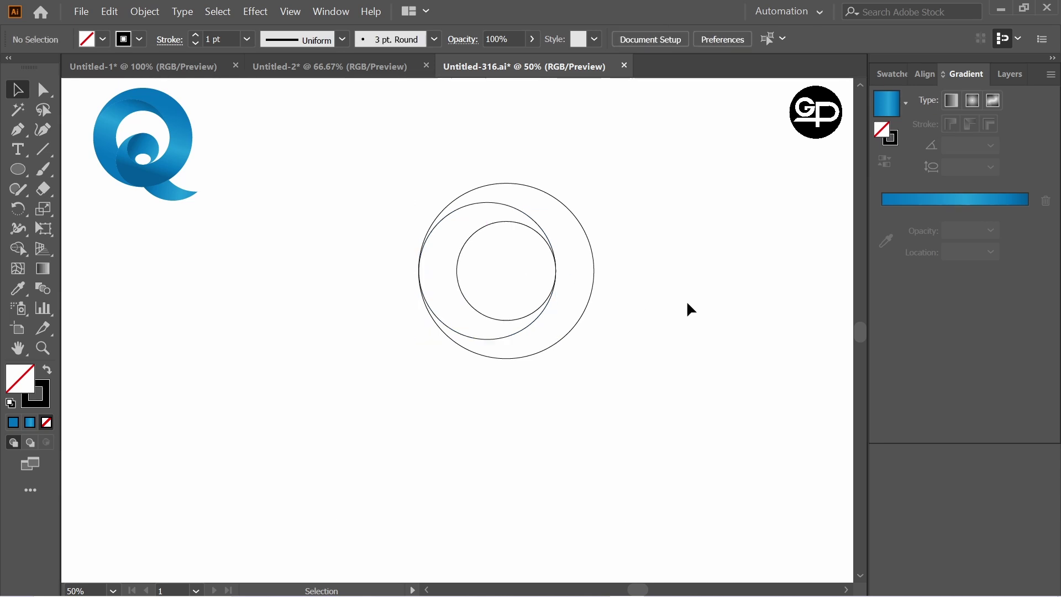
Step: Copy the concentric inner circle straight down so the copy touches the bottom edge of the outer circle
{"action": "left_click", "coordinate": [533, 228]}
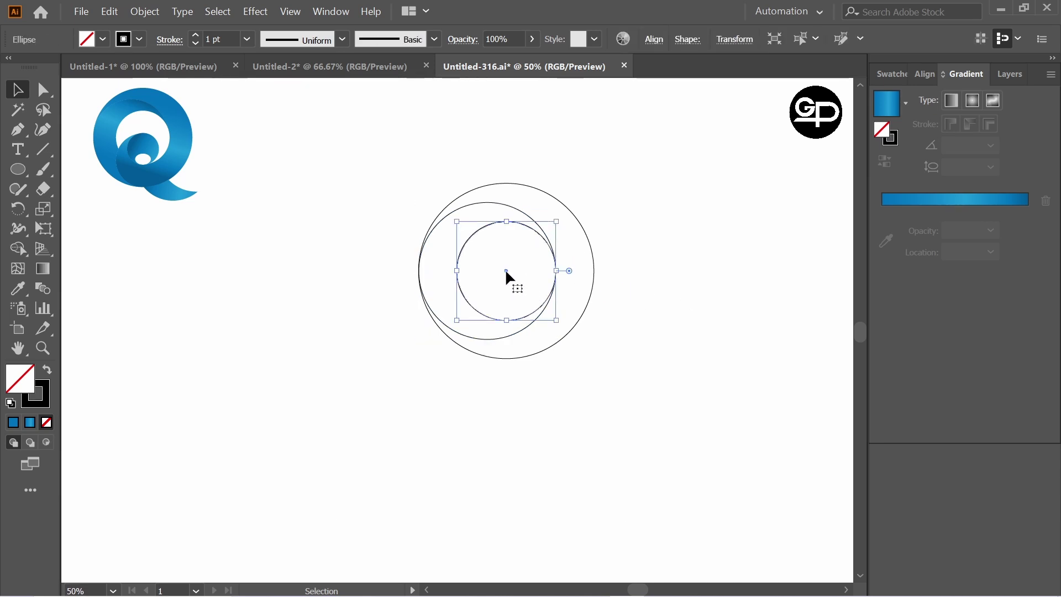
{"action": "left_click_drag", "start_coordinate": [505, 269], "coordinate": [506, 306]}
{"action": "left_click", "coordinate": [655, 259]}
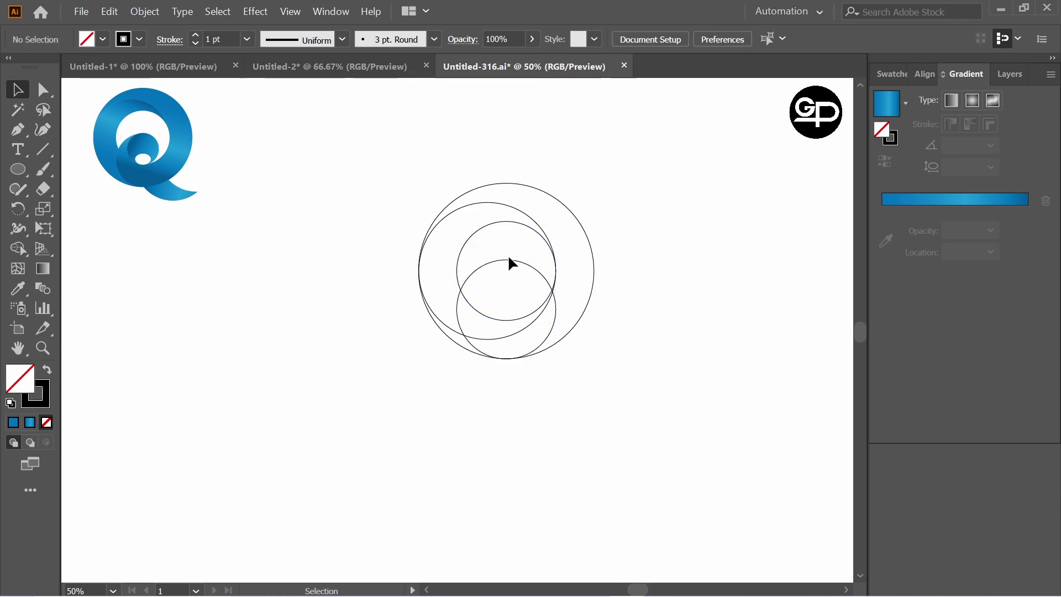
{"action": "left_click", "coordinate": [509, 259]}
{"action": "left_click", "coordinate": [197, 210]}
Step: Draw a small circle with the Ellipse tool, centred in the overlap between the inner circle and its lower copy
{"action": "right_click", "coordinate": [18, 169]}
{"action": "left_click", "coordinate": [83, 209]}
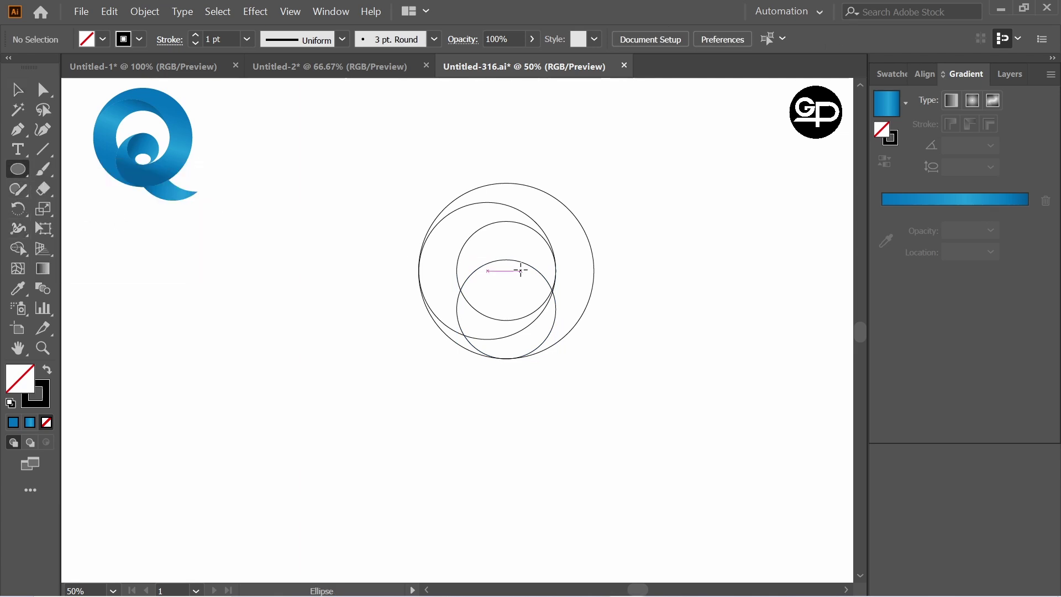
{"action": "mouse_move", "coordinate": [506, 289]}
{"action": "left_mouse_down"}
{"action": "mouse_move", "coordinate": [536, 310]}
{"action": "mouse_move", "coordinate": [507, 320]}
{"action": "left_mouse_up"}
{"action": "left_click", "coordinate": [641, 270]}
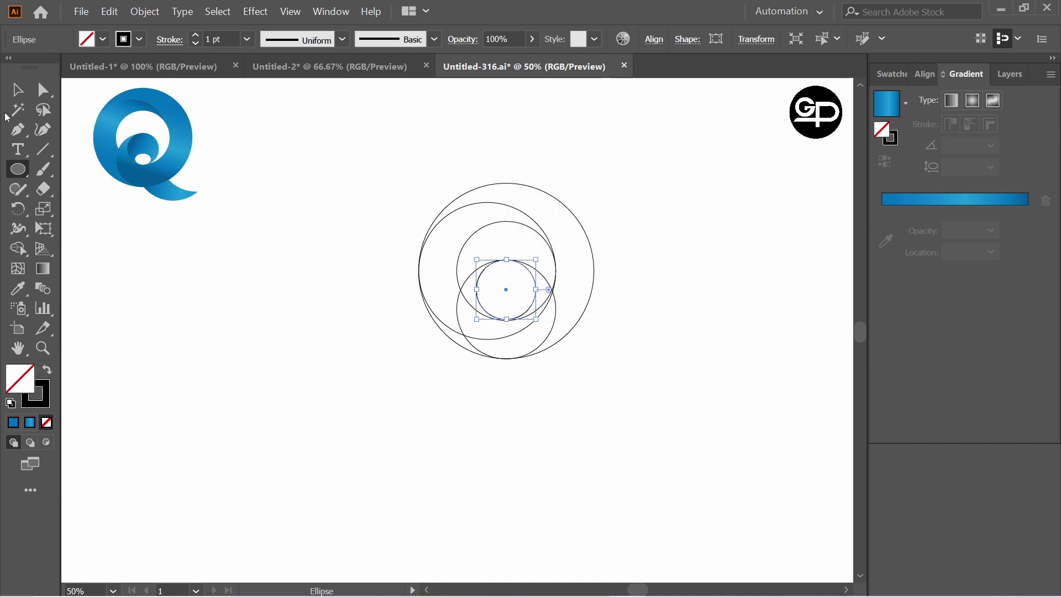
{"action": "left_click", "coordinate": [17, 89]}
{"action": "left_click", "coordinate": [623, 364]}
Step: Extend the small circle's lower edge slightly so it meets the bottom of the concentric inner circle
{"action": "scroll", "coordinate": [512, 312], "scroll_direction": "up", "scroll_amount": 5}
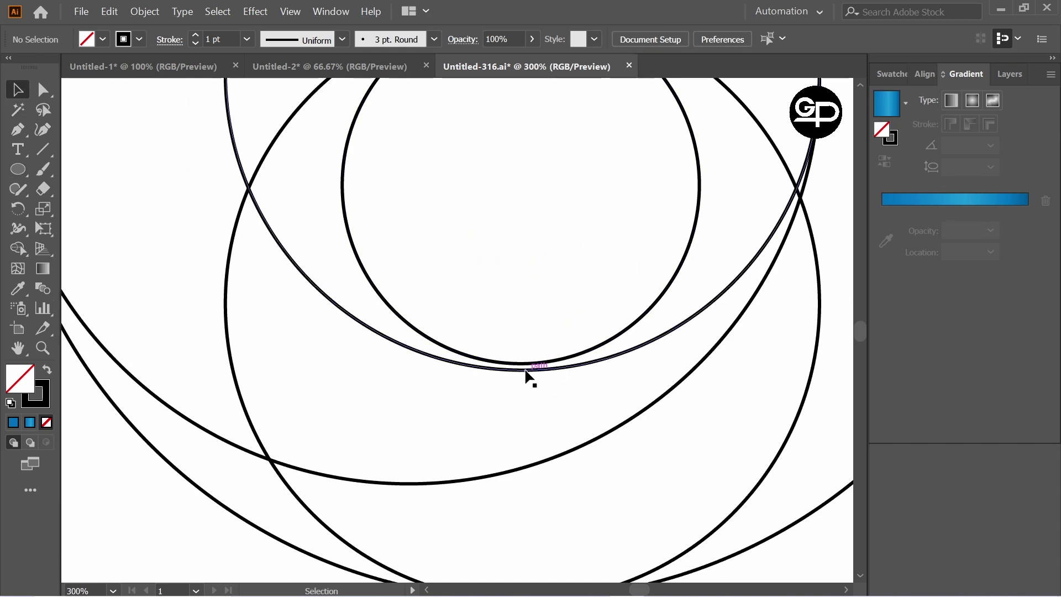
{"action": "left_click", "coordinate": [534, 368]}
{"action": "left_click_drag", "start_coordinate": [520, 365], "coordinate": [521, 364]}
{"action": "scroll", "coordinate": [553, 321], "scroll_direction": "down", "scroll_amount": 3}
{"action": "scroll", "coordinate": [591, 292], "scroll_direction": "down", "scroll_amount": 2}
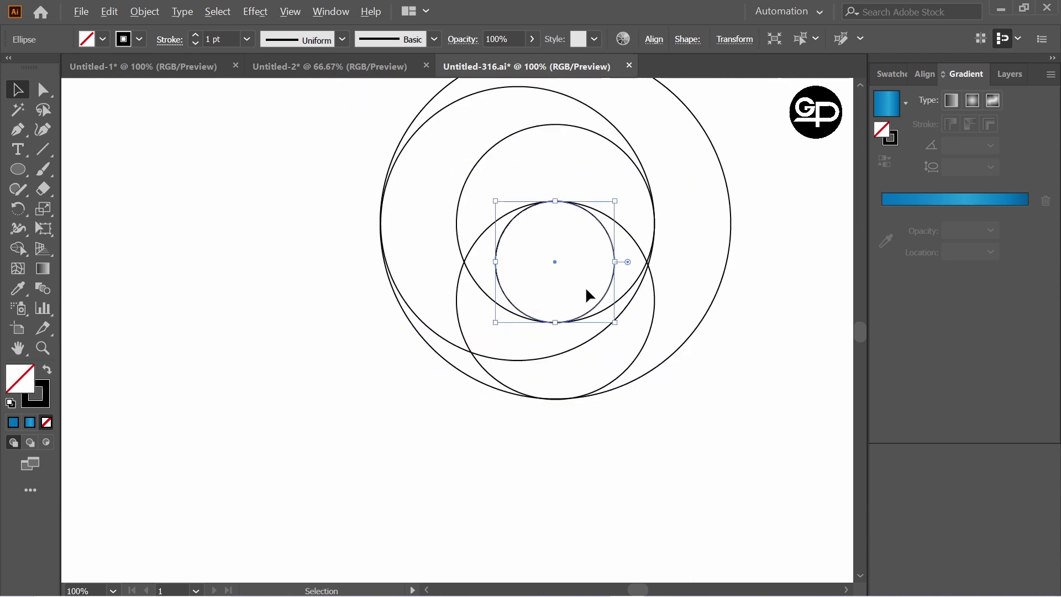
{"action": "scroll", "coordinate": [549, 304], "scroll_direction": "up", "scroll_amount": 3}
{"action": "scroll", "coordinate": [564, 326], "scroll_direction": "up", "scroll_amount": 1}
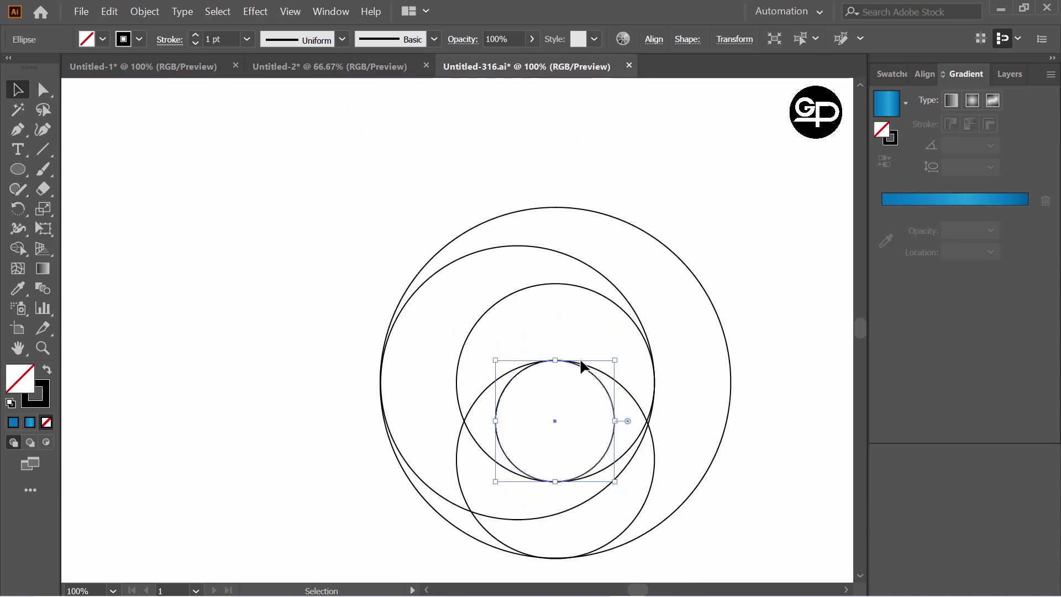
{"action": "scroll", "coordinate": [568, 348], "scroll_direction": "down", "scroll_amount": 1}
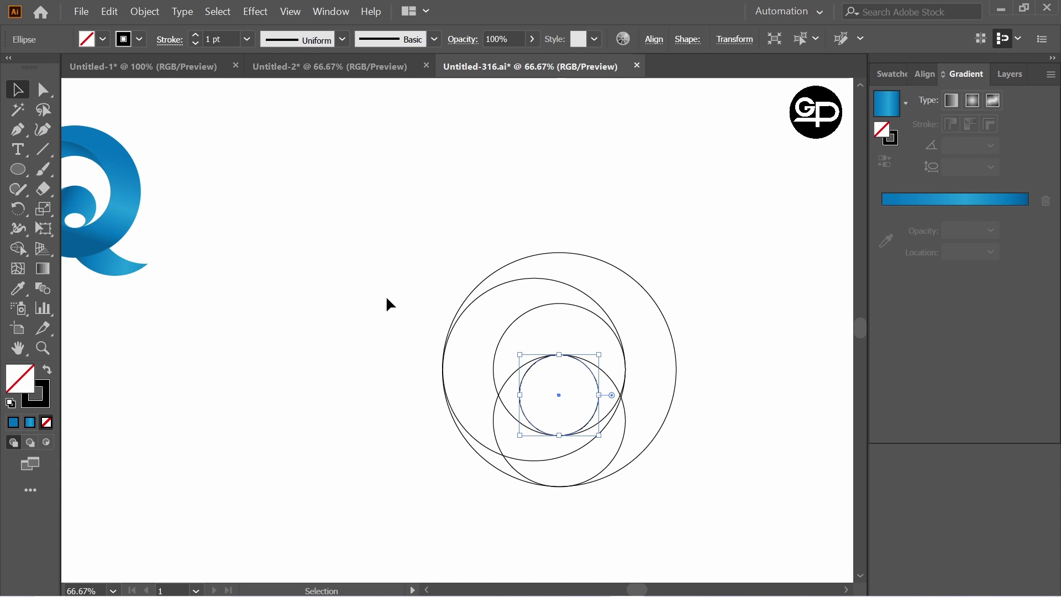
{"action": "left_click_drag", "start_coordinate": [390, 303], "coordinate": [457, 273]}
{"action": "left_click_drag", "start_coordinate": [501, 224], "coordinate": [514, 367]}
{"action": "left_click", "coordinate": [647, 345]}
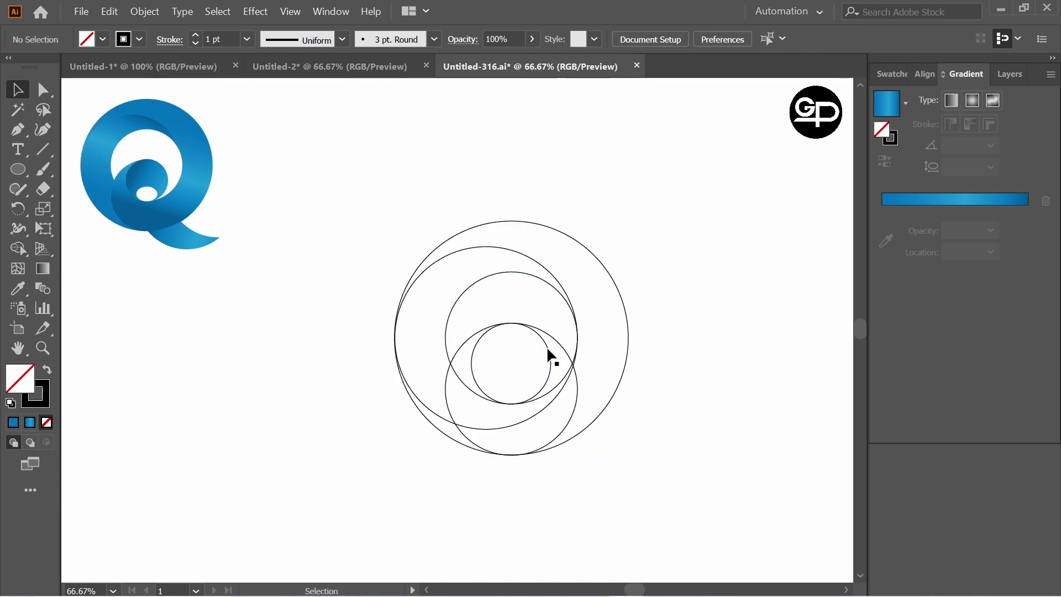
Step: Duplicate the smallest circle in place and shrink the copy into a flattened ellipse resting on the circle's lower edge
{"action": "left_click", "coordinate": [549, 348]}
{"action": "left_click", "coordinate": [599, 359]}
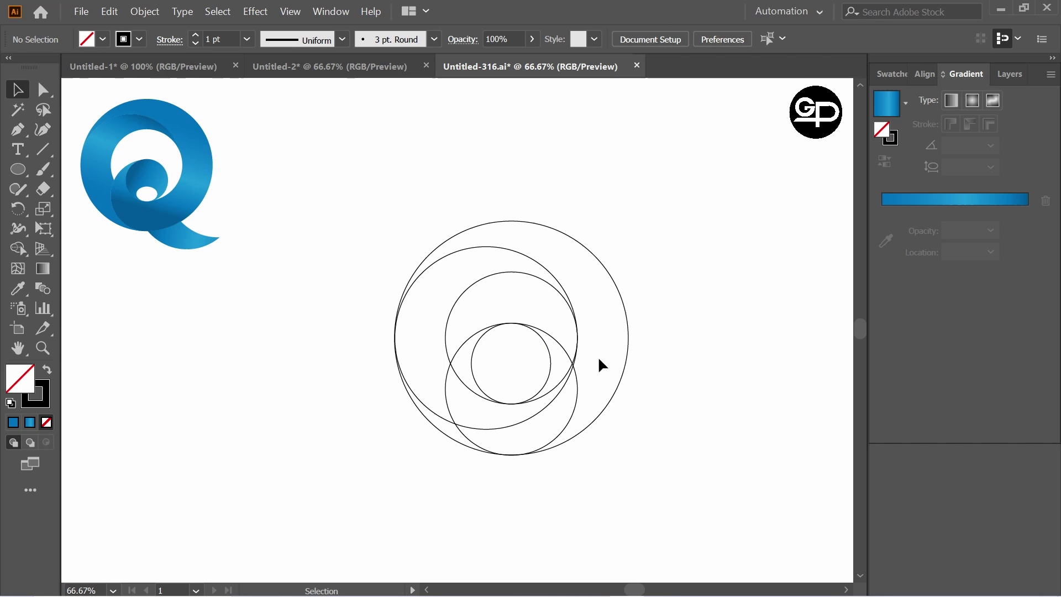
{"action": "left_click", "coordinate": [545, 347]}
{"action": "key", "text": "ctrl+c"}
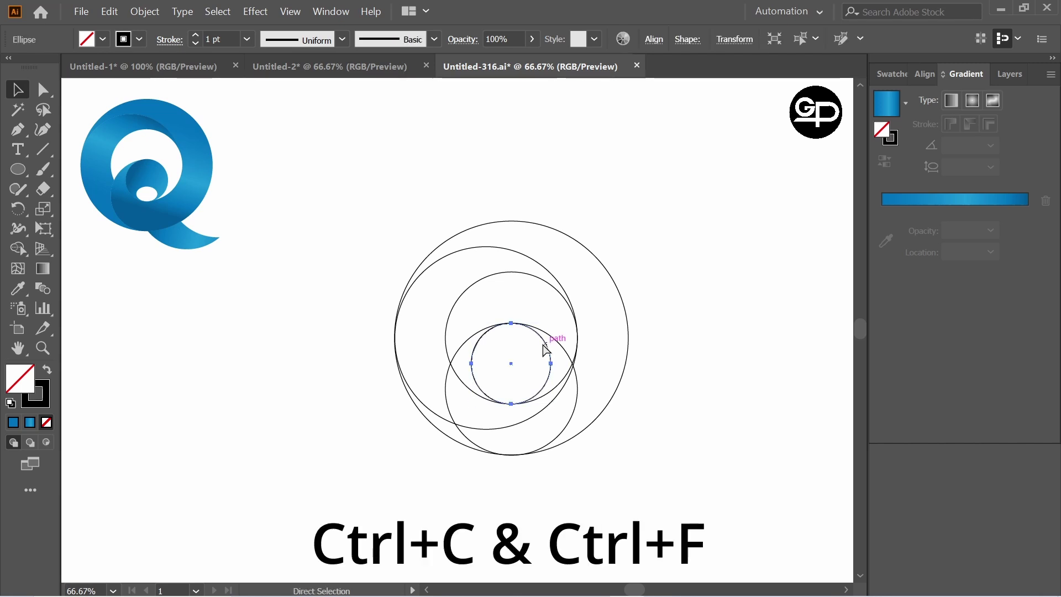
{"action": "key", "text": "ctrl+f"}
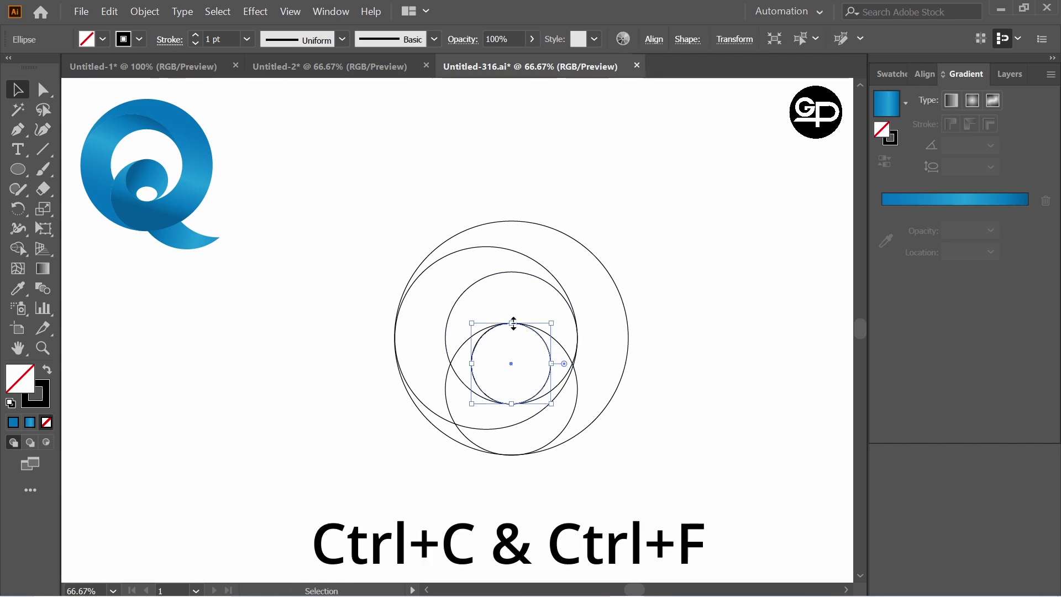
{"action": "left_click_drag", "start_coordinate": [513, 323], "coordinate": [516, 358]}
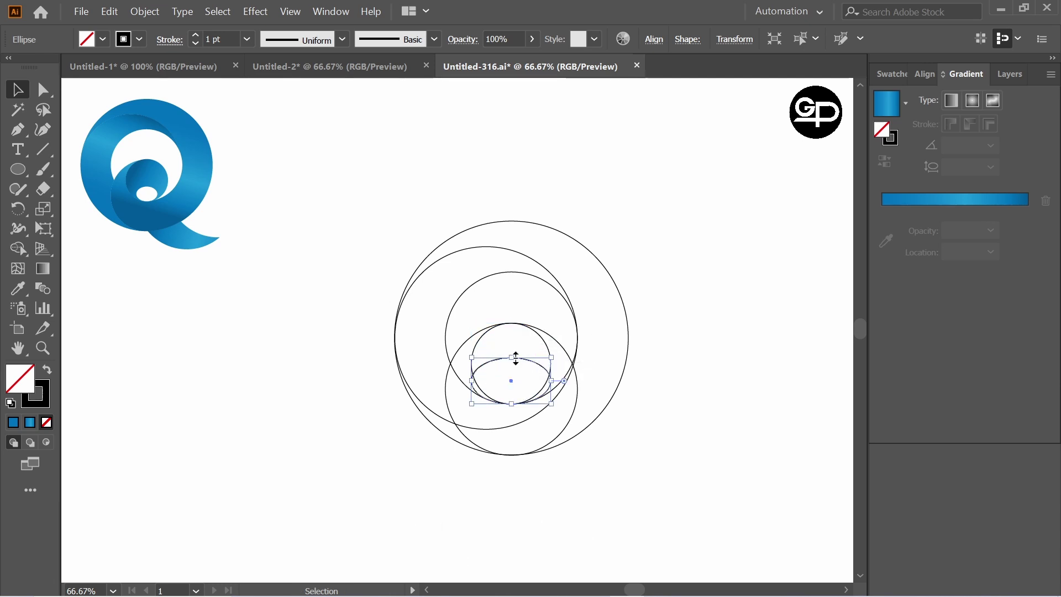
{"action": "key", "text": "ctrl+z"}
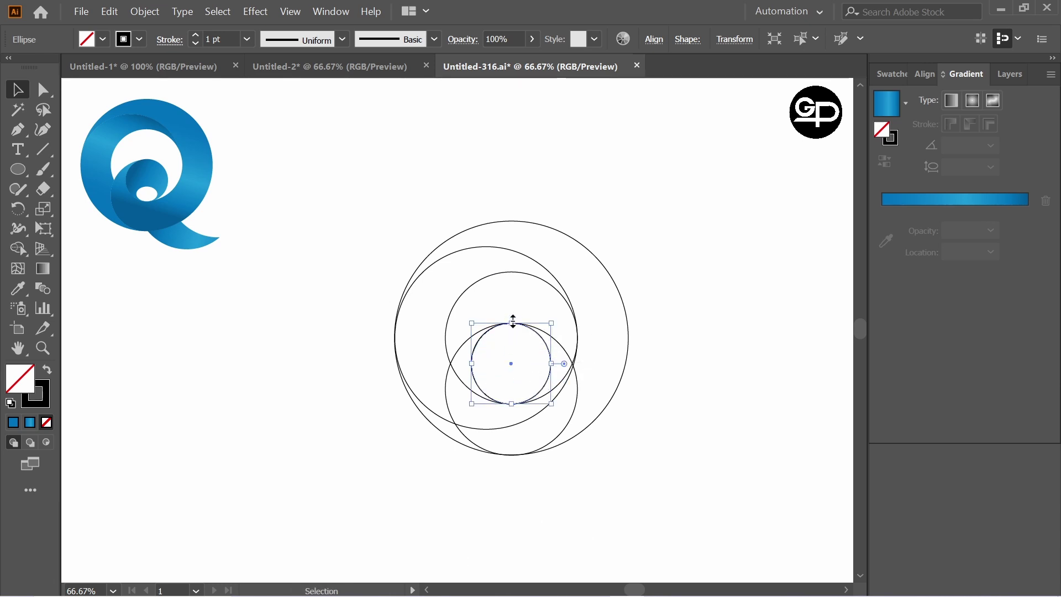
{"action": "left_click_drag", "start_coordinate": [513, 323], "coordinate": [514, 372]}
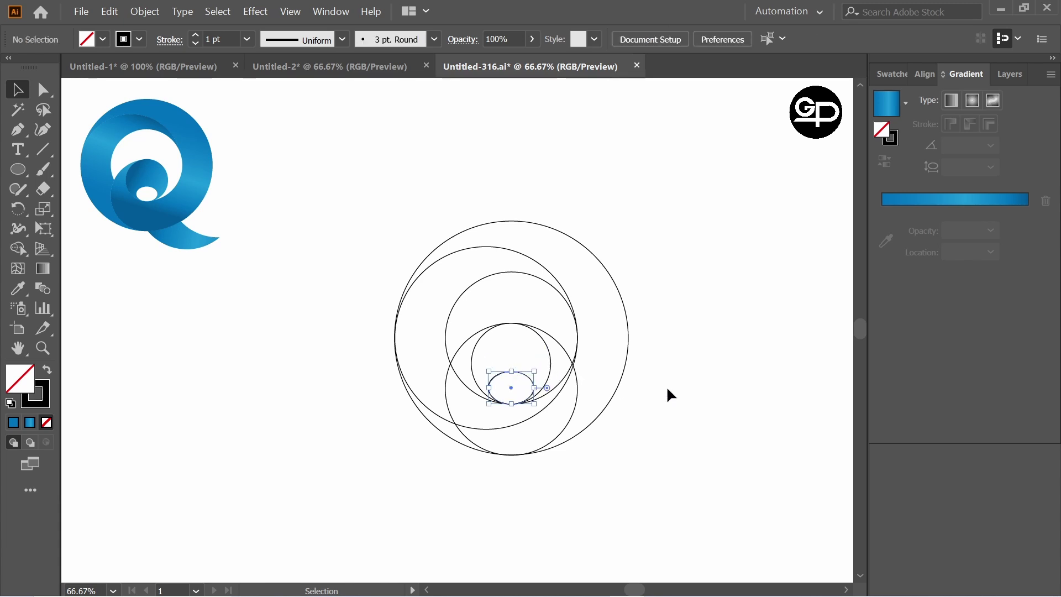
Step: Make two overlapping copies of the second-largest circle at the lower right of the construction to outline the Q's tail
{"action": "left_click", "coordinate": [570, 302]}
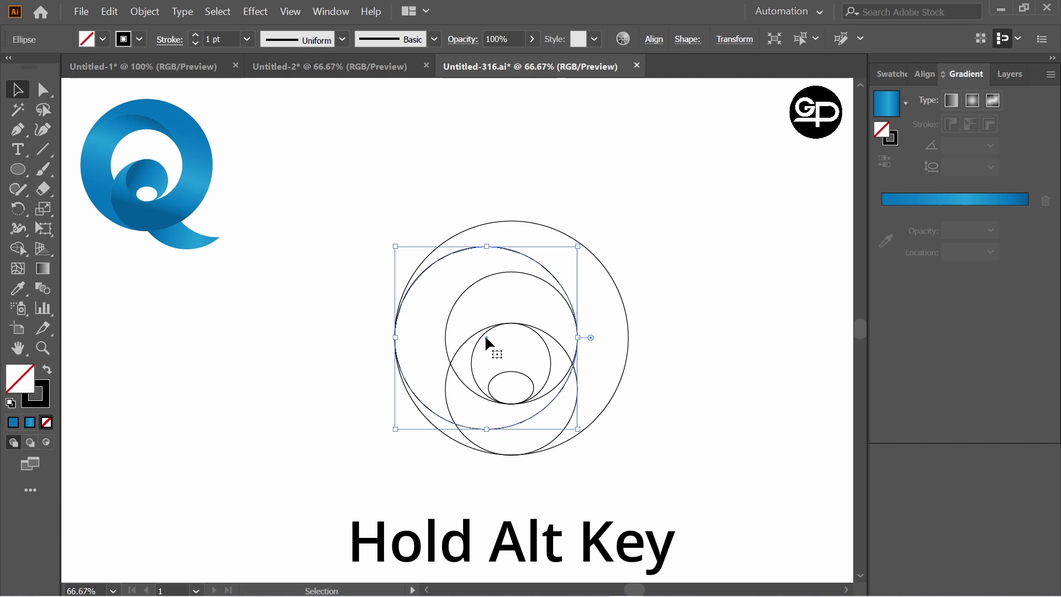
{"action": "left_click_drag", "start_coordinate": [486, 338], "coordinate": [640, 372]}
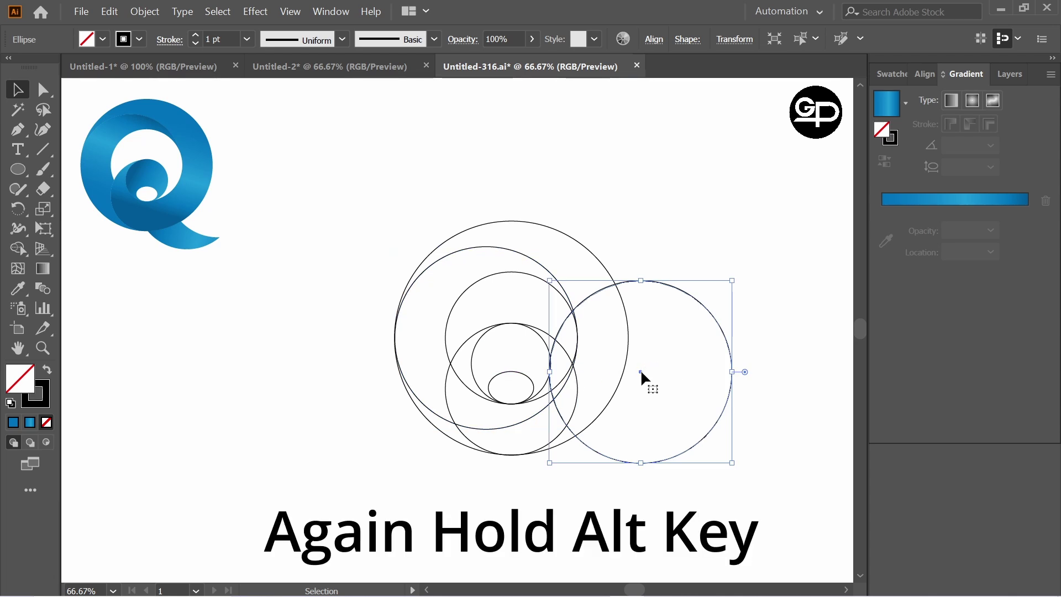
{"action": "left_click_drag", "start_coordinate": [641, 371], "coordinate": [582, 396]}
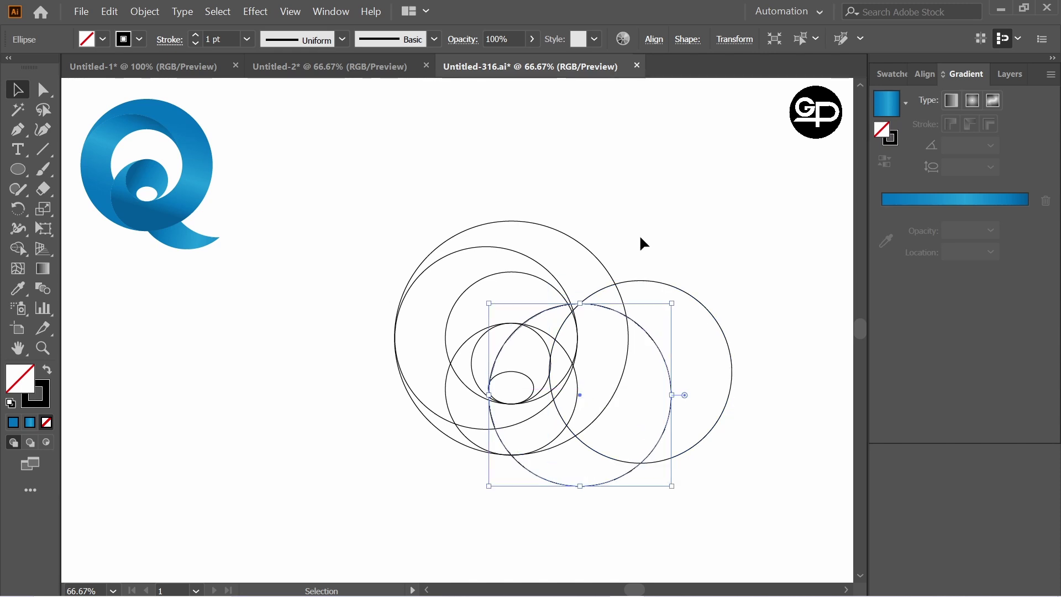
{"action": "left_click", "coordinate": [646, 214]}
{"action": "left_click_drag", "start_coordinate": [391, 191], "coordinate": [732, 500]}
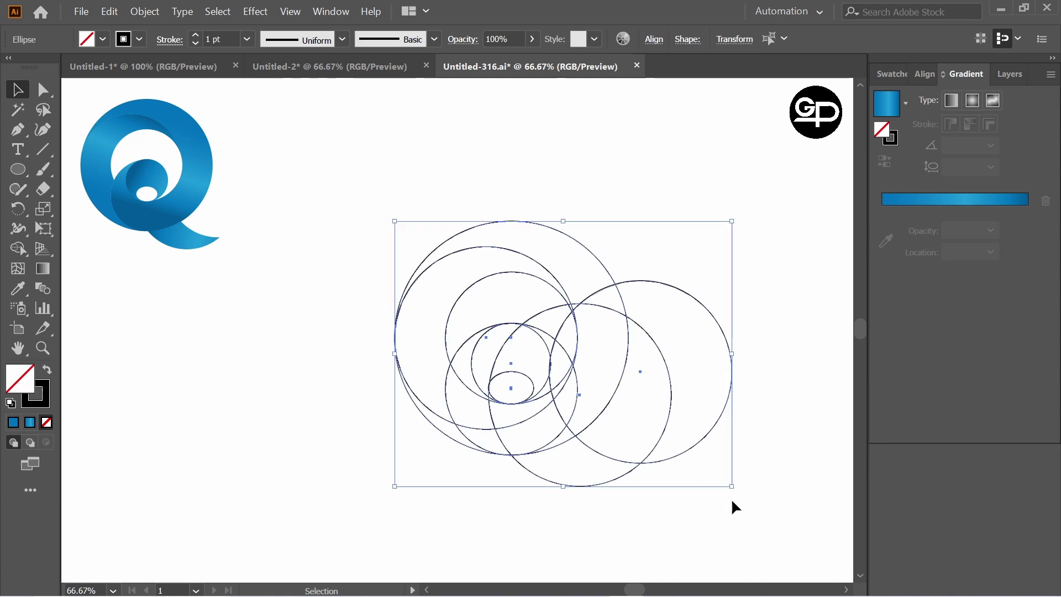
{"action": "left_click", "coordinate": [17, 249]}
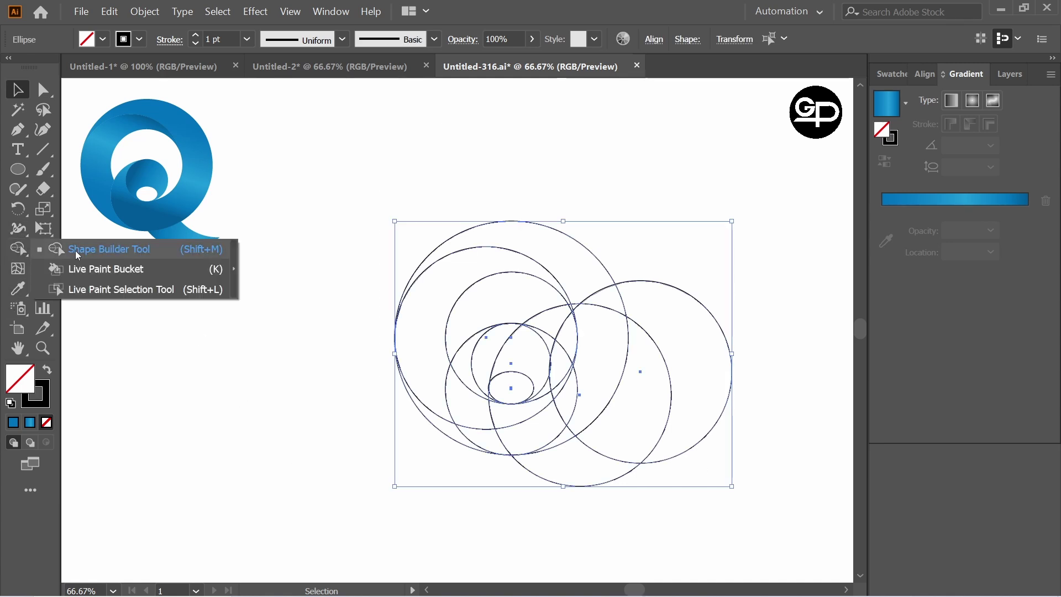
{"action": "left_click", "coordinate": [88, 244]}
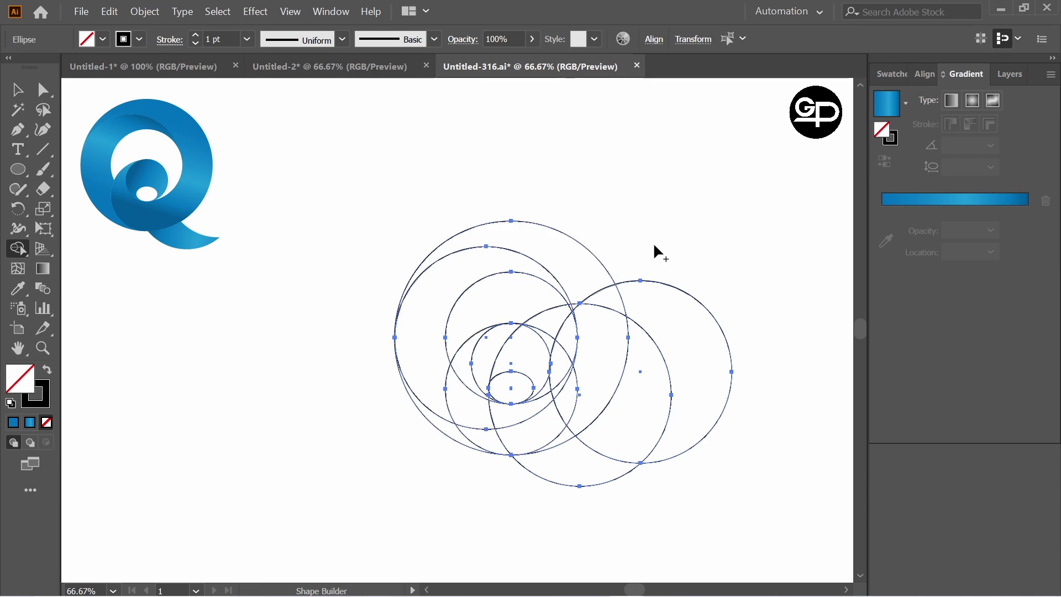
{"action": "left_click", "coordinate": [17, 89]}
{"action": "left_click", "coordinate": [204, 288]}
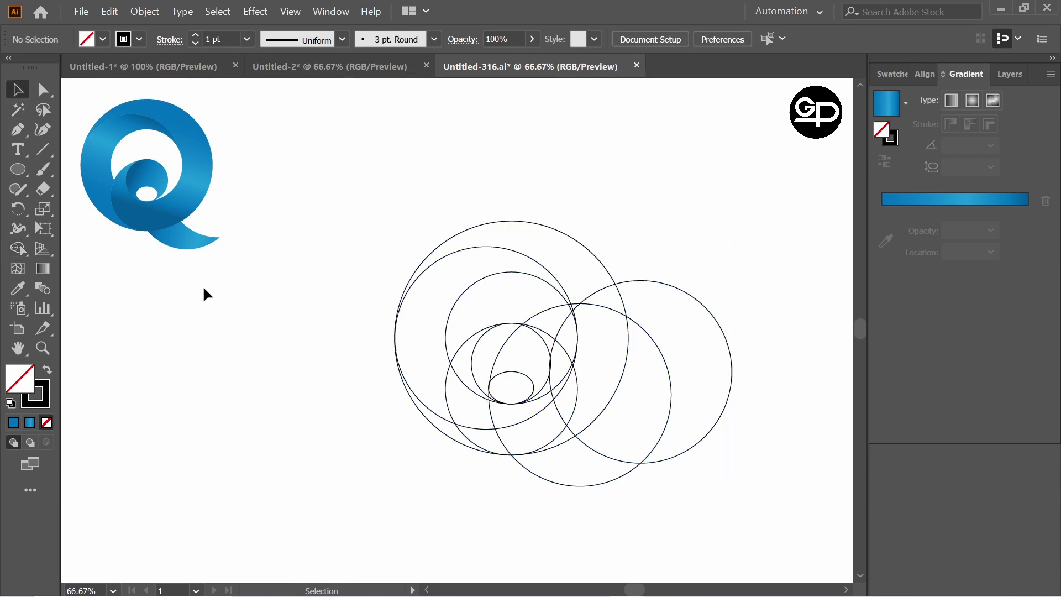
Step: Select all the construction circles and use the Shape Builder with a black fill to merge the outer right band with the lower inner crescent
{"action": "left_click", "coordinate": [408, 293]}
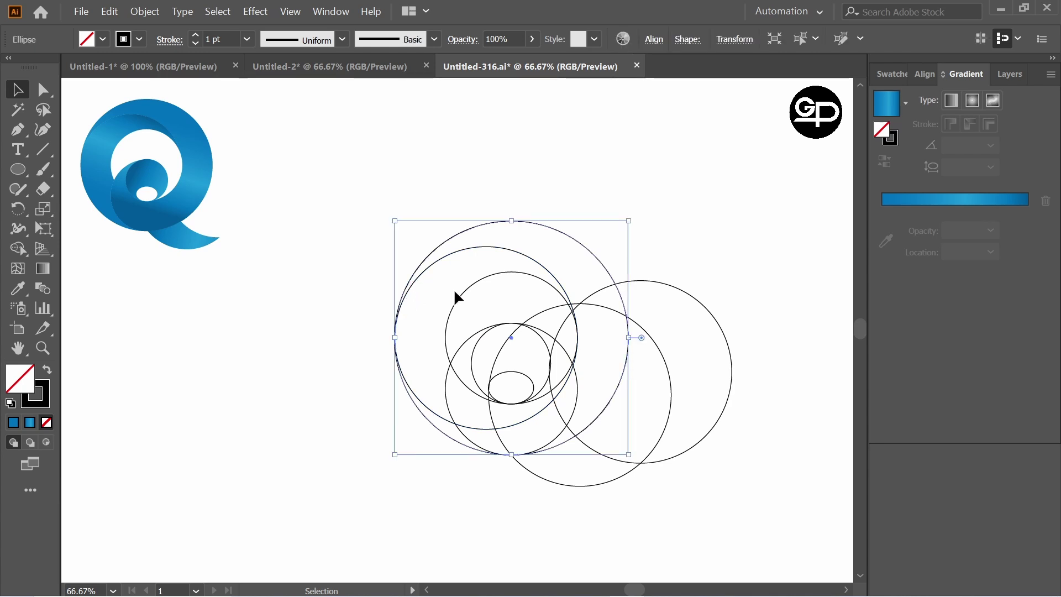
{"action": "left_click_drag", "start_coordinate": [335, 163], "coordinate": [680, 365]}
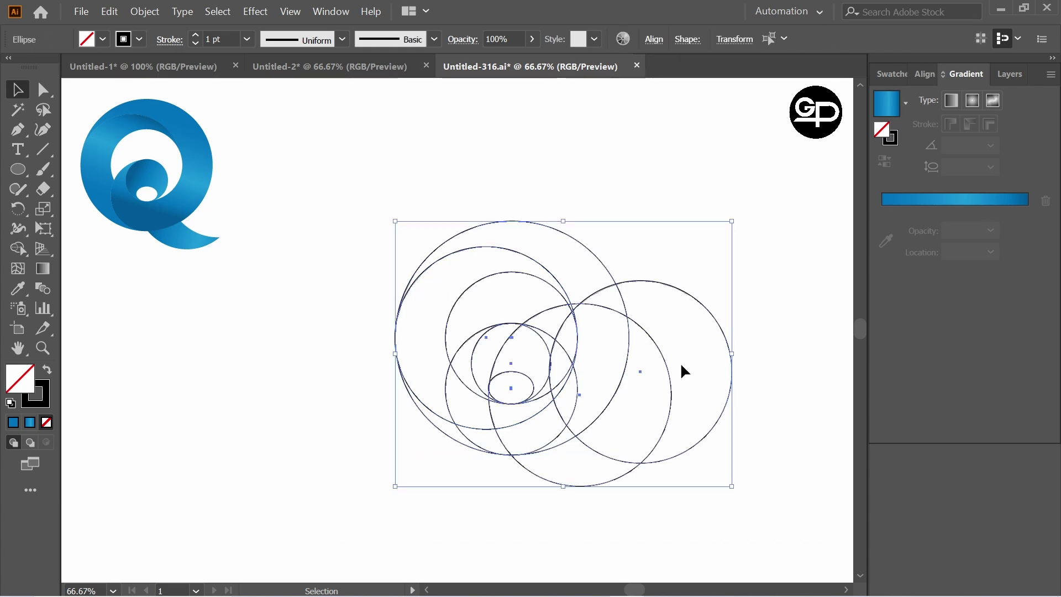
{"action": "left_click_drag", "start_coordinate": [17, 248], "coordinate": [83, 244]}
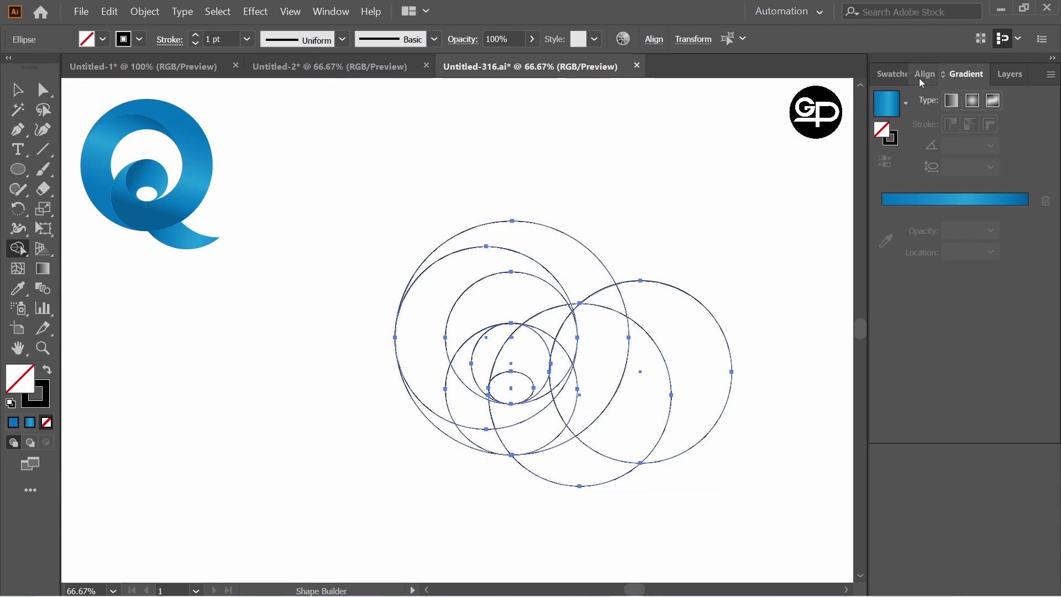
{"action": "left_click", "coordinate": [893, 74]}
{"action": "left_click", "coordinate": [915, 126]}
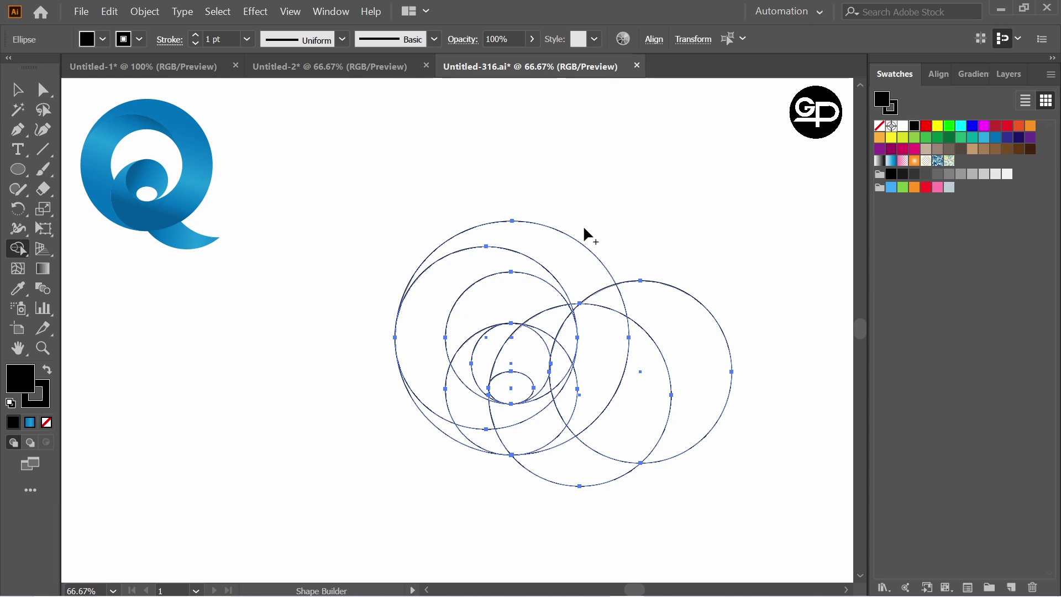
{"action": "mouse_move", "coordinate": [516, 244]}
{"action": "left_mouse_down"}
{"action": "mouse_move", "coordinate": [591, 284]}
{"action": "mouse_move", "coordinate": [598, 335]}
{"action": "mouse_move", "coordinate": [591, 366]}
{"action": "mouse_move", "coordinate": [552, 409]}
{"action": "mouse_move", "coordinate": [493, 427]}
{"action": "left_mouse_up"}
{"action": "left_click_drag", "start_coordinate": [459, 387], "coordinate": [459, 366]}
{"action": "mouse_move", "coordinate": [484, 434]}
{"action": "left_mouse_down"}
{"action": "mouse_move", "coordinate": [545, 436]}
{"action": "mouse_move", "coordinate": [570, 420]}
{"action": "left_mouse_up"}
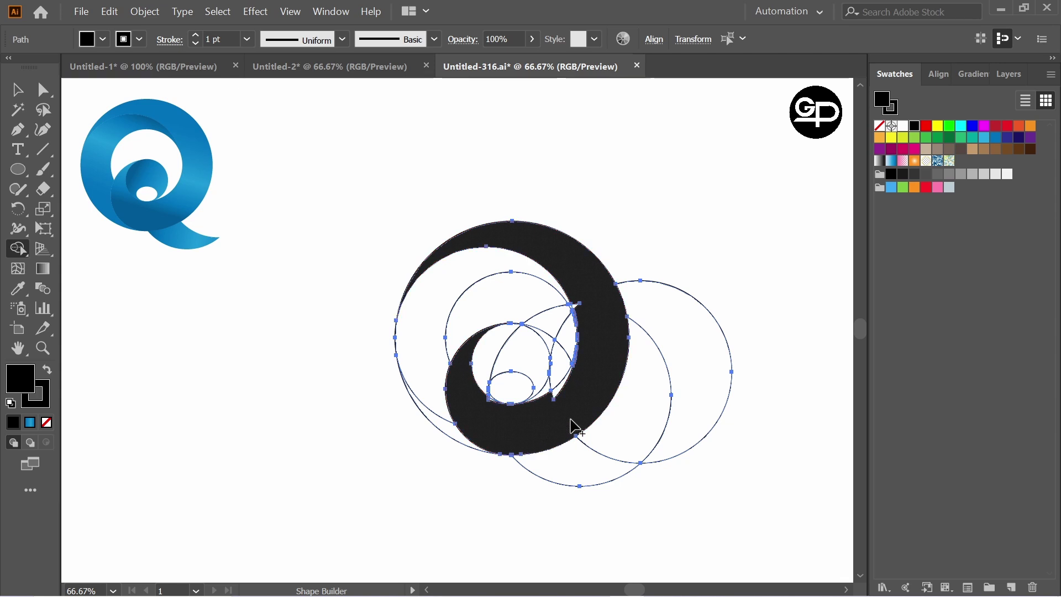
Step: Merge the small leftover slivers along the band's inner right edge into the black shape
{"action": "left_click", "coordinate": [566, 392]}
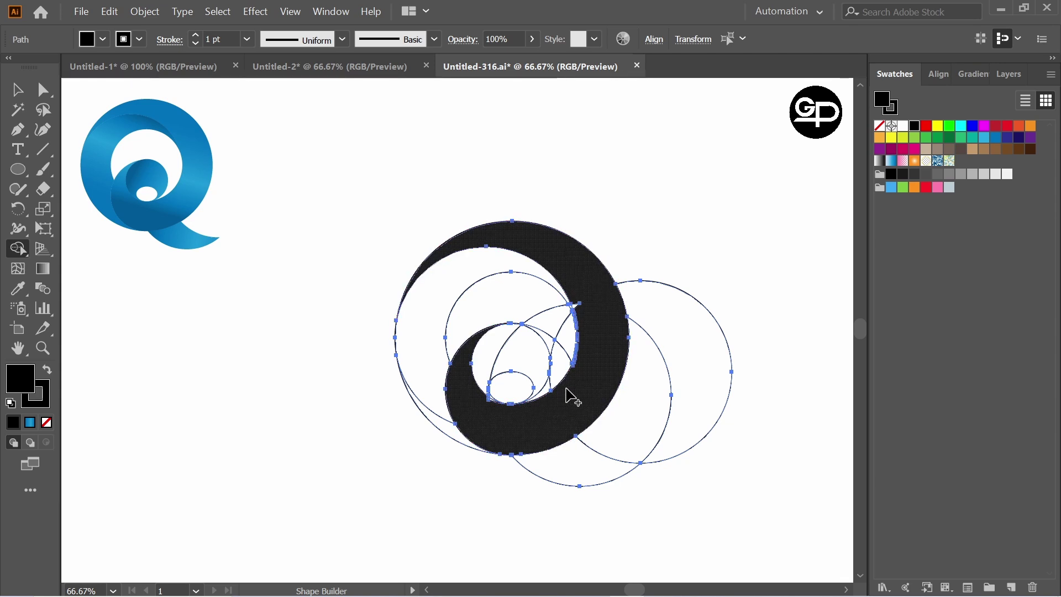
{"action": "scroll", "coordinate": [577, 384], "scroll_direction": "up", "scroll_amount": 5}
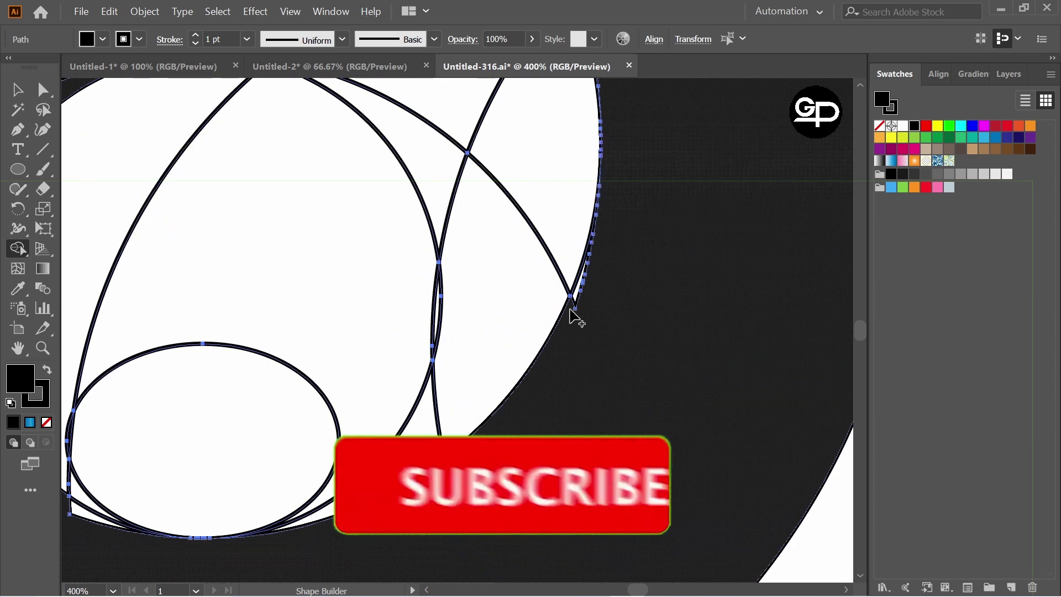
{"action": "scroll", "coordinate": [596, 296], "scroll_direction": "up", "scroll_amount": 3}
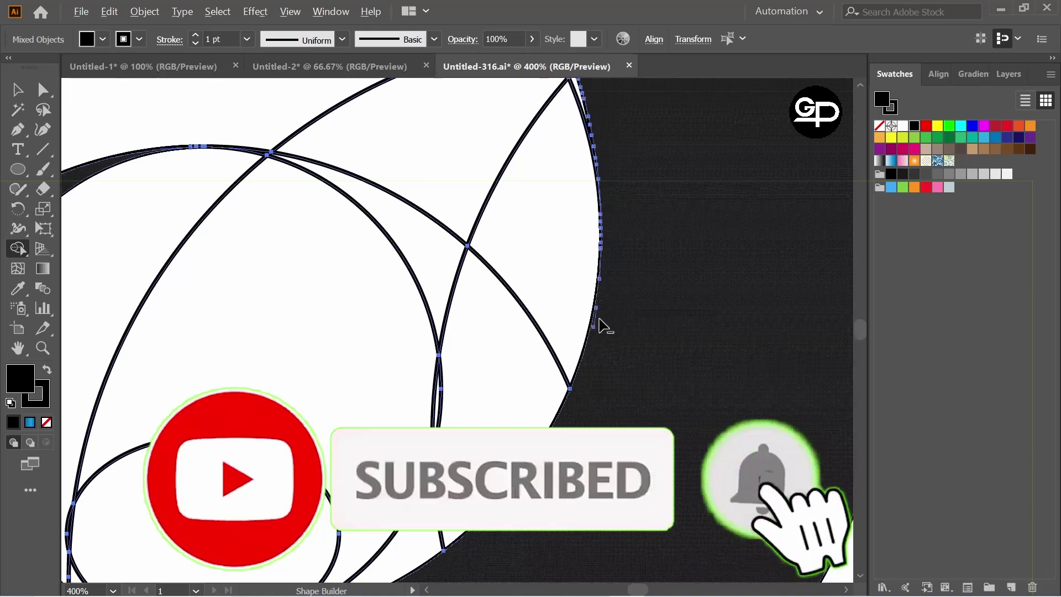
{"action": "scroll", "coordinate": [635, 242], "scroll_direction": "down", "scroll_amount": 5}
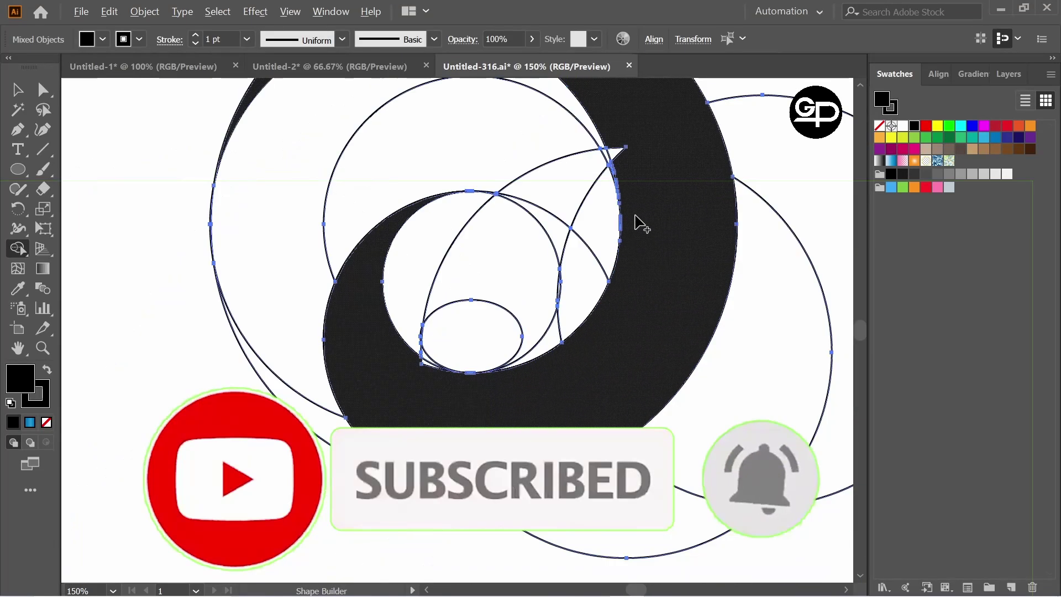
{"action": "left_click", "coordinate": [641, 204]}
{"action": "scroll", "coordinate": [635, 199], "scroll_direction": "up", "scroll_amount": 2}
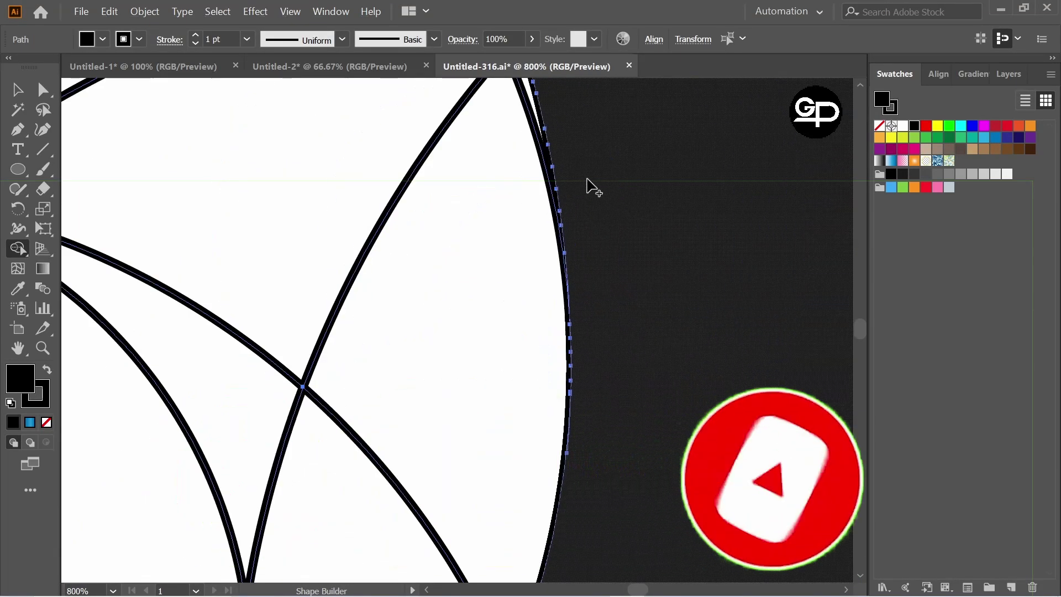
{"action": "scroll", "coordinate": [588, 172], "scroll_direction": "down", "scroll_amount": 3}
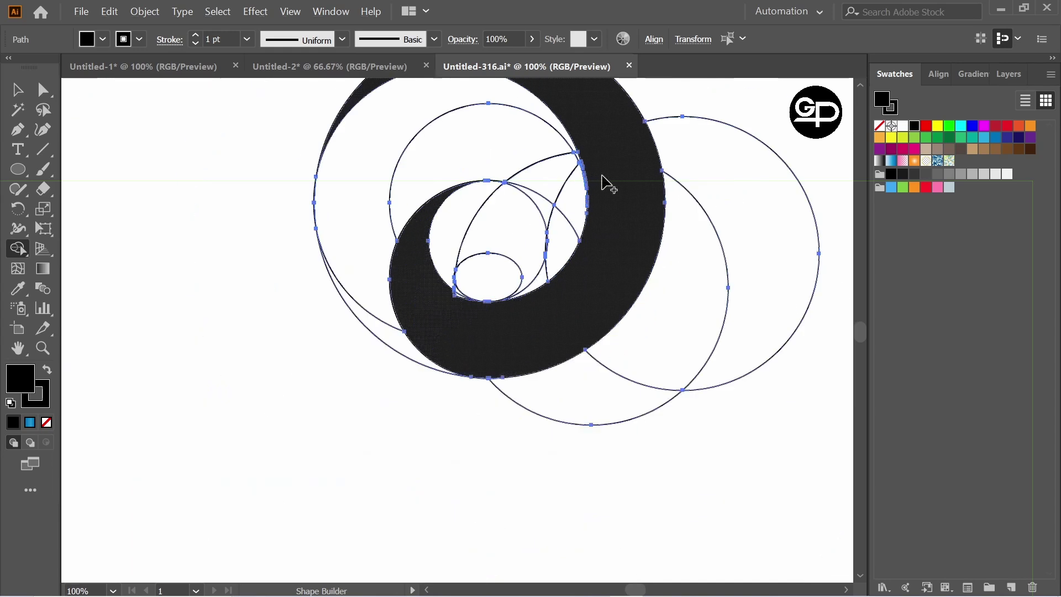
{"action": "scroll", "coordinate": [631, 201], "scroll_direction": "up", "scroll_amount": 1}
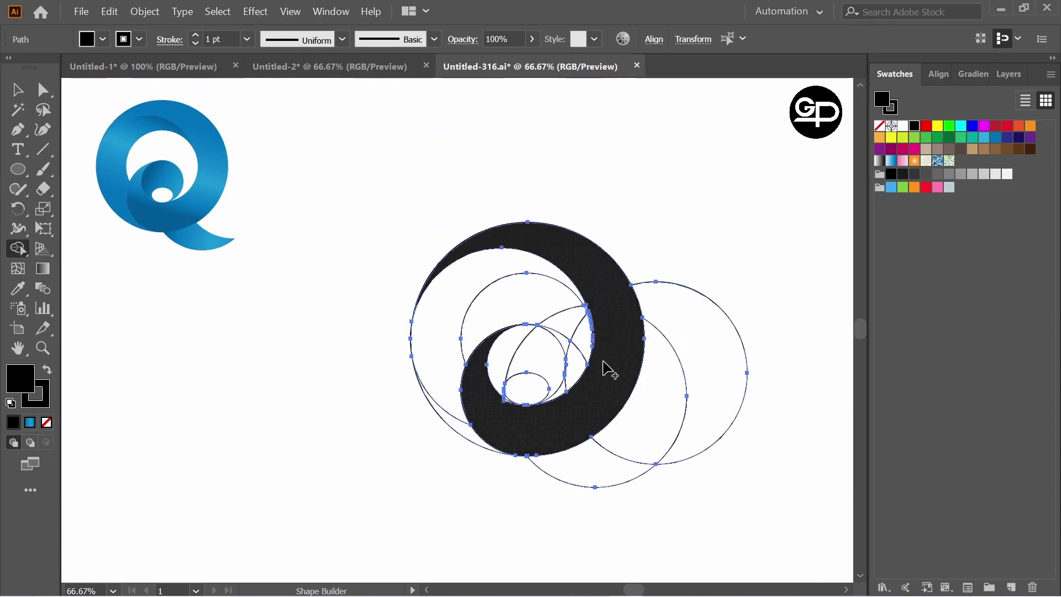
Step: Merge the regions of the left crescent, including the thin strip at its lower outer edge, into one red shape
{"action": "left_click", "coordinate": [925, 128]}
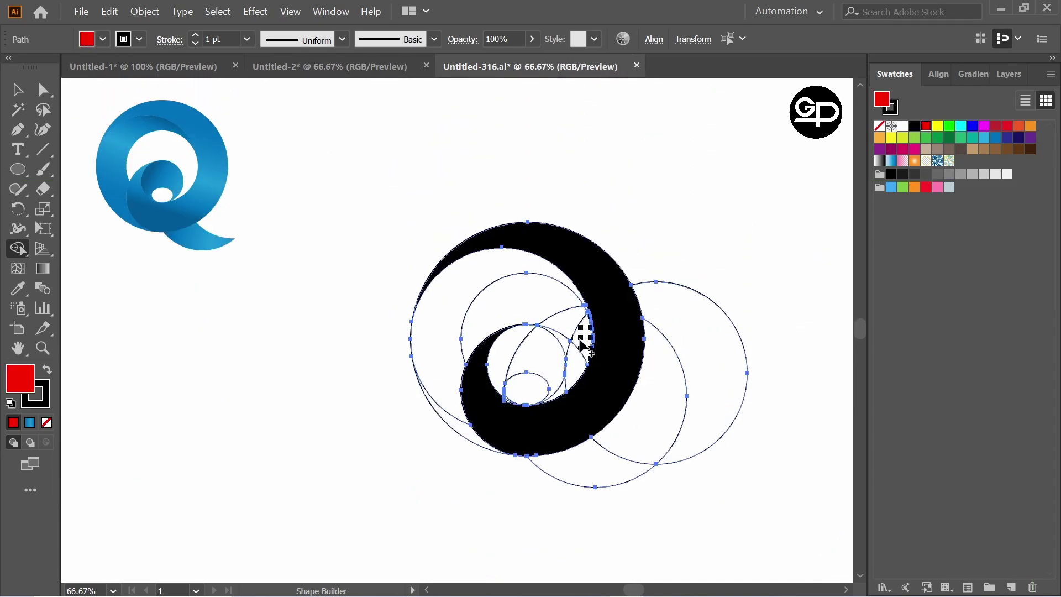
{"action": "mouse_move", "coordinate": [584, 347]}
{"action": "left_mouse_down"}
{"action": "mouse_move", "coordinate": [580, 284]}
{"action": "mouse_move", "coordinate": [449, 279]}
{"action": "left_mouse_up"}
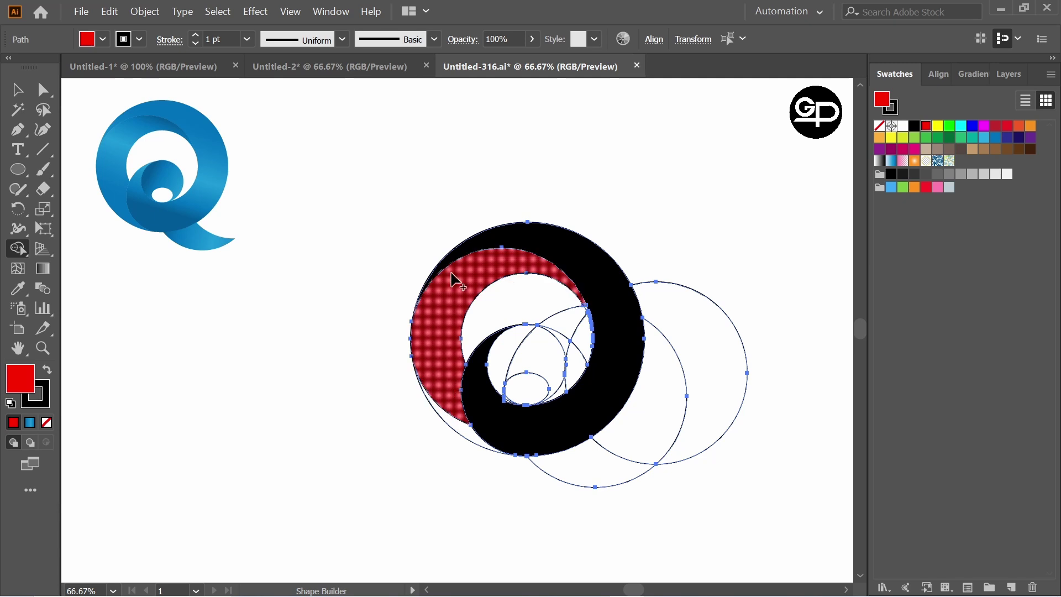
{"action": "left_click", "coordinate": [450, 412]}
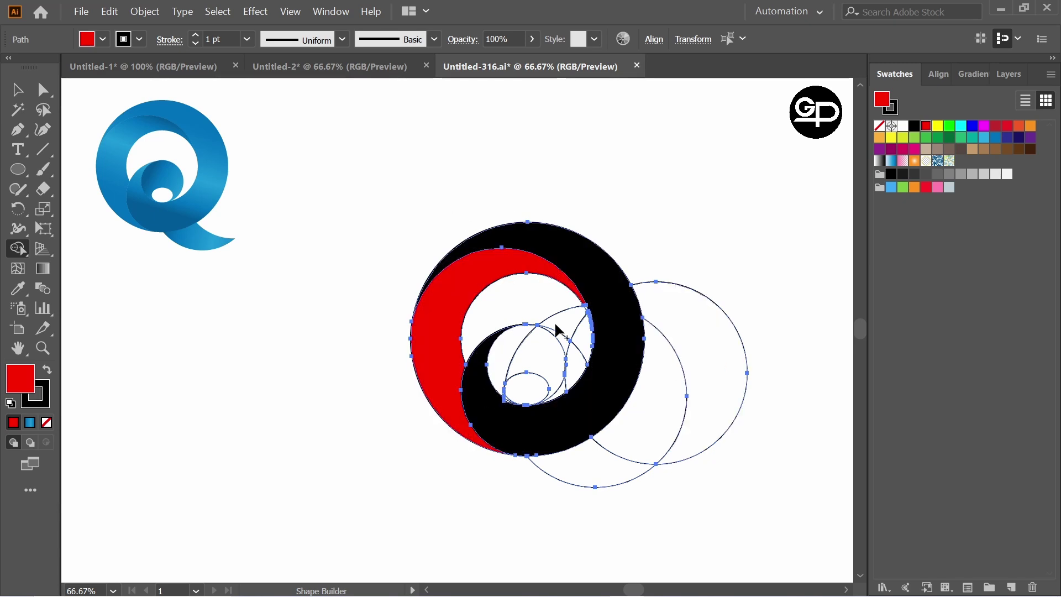
Step: Merge the small circle's regions around the flattened ellipse into a yellow shape, and combine the surrounding inner opening into a white one
{"action": "left_click", "coordinate": [938, 127]}
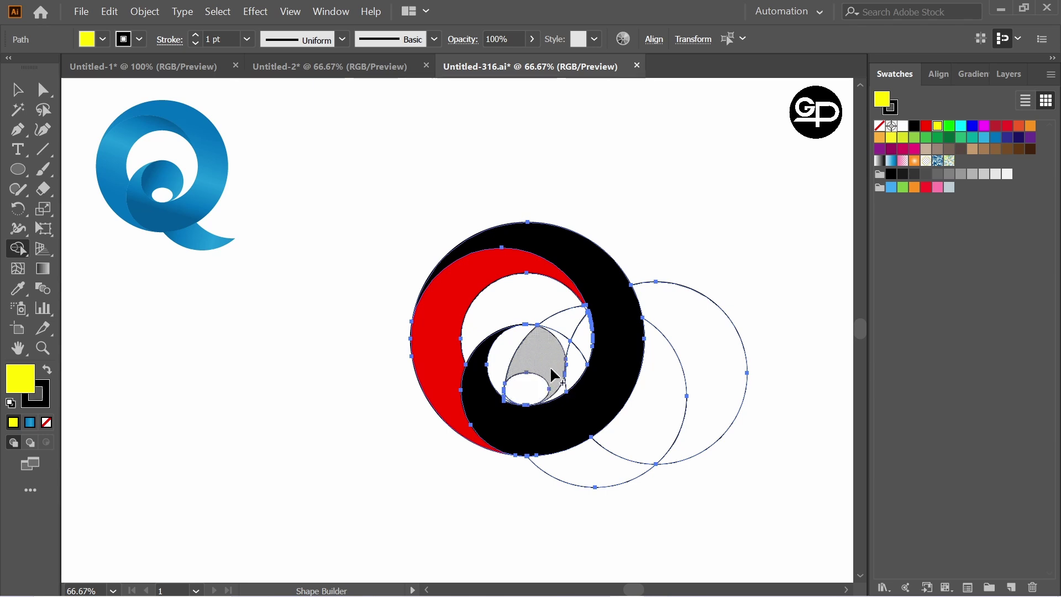
{"action": "left_click", "coordinate": [529, 354]}
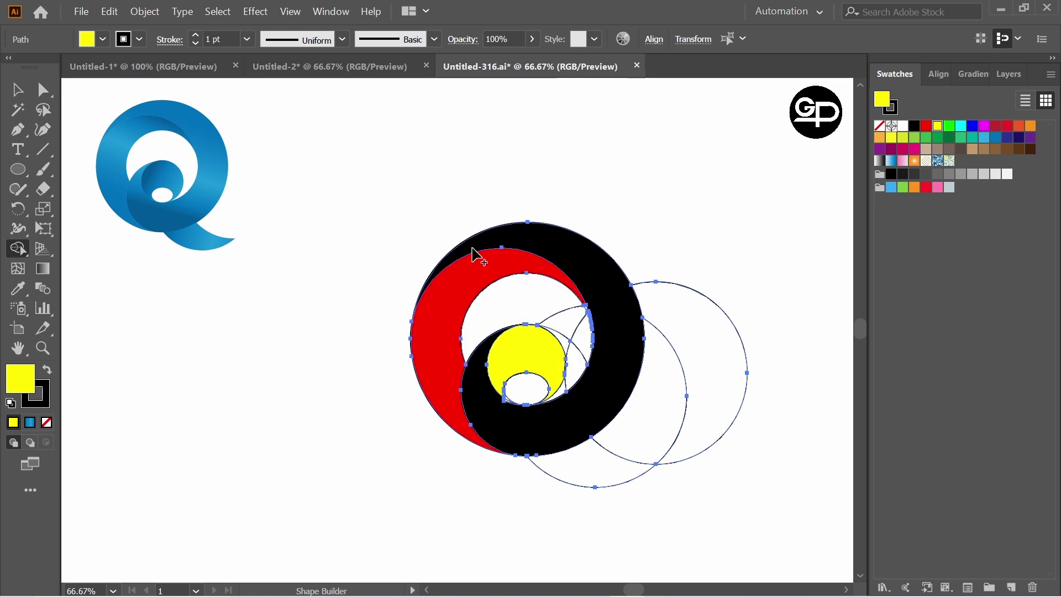
{"action": "left_click", "coordinate": [903, 126]}
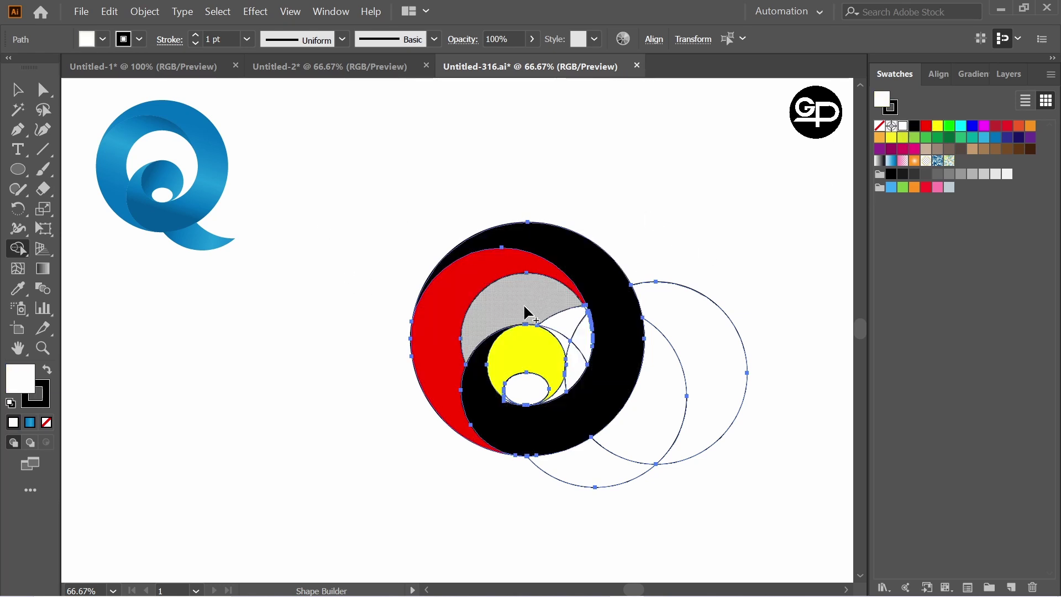
{"action": "mouse_move", "coordinate": [556, 318]}
{"action": "left_mouse_down"}
{"action": "mouse_move", "coordinate": [564, 387]}
{"action": "mouse_move", "coordinate": [569, 340]}
{"action": "left_mouse_up"}
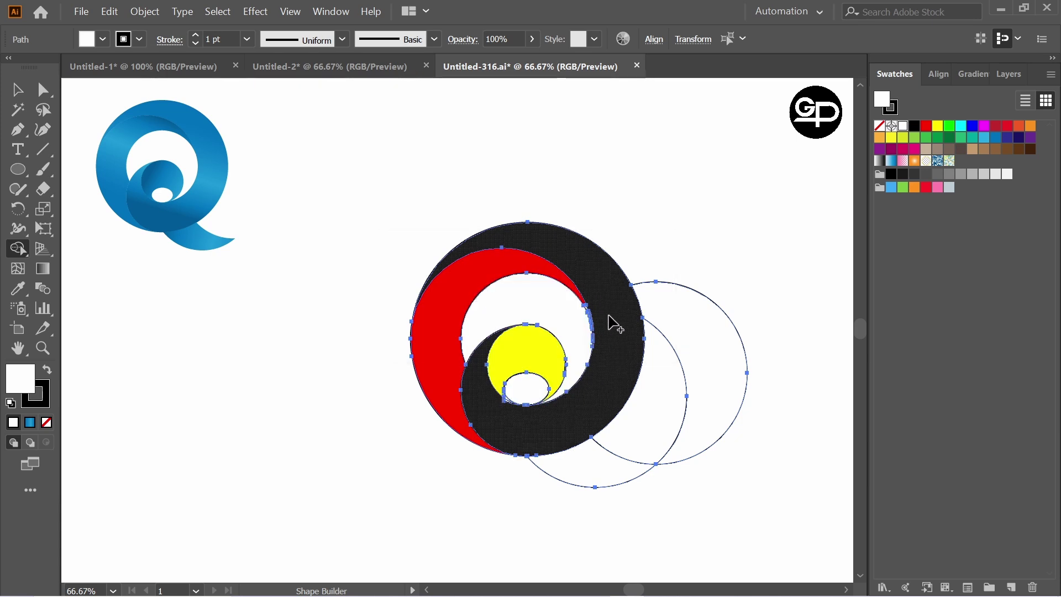
Step: Merge the small white gaps at the upper-right tip of the crescent into the red shape
{"action": "scroll", "coordinate": [562, 326], "scroll_direction": "up", "scroll_amount": 4}
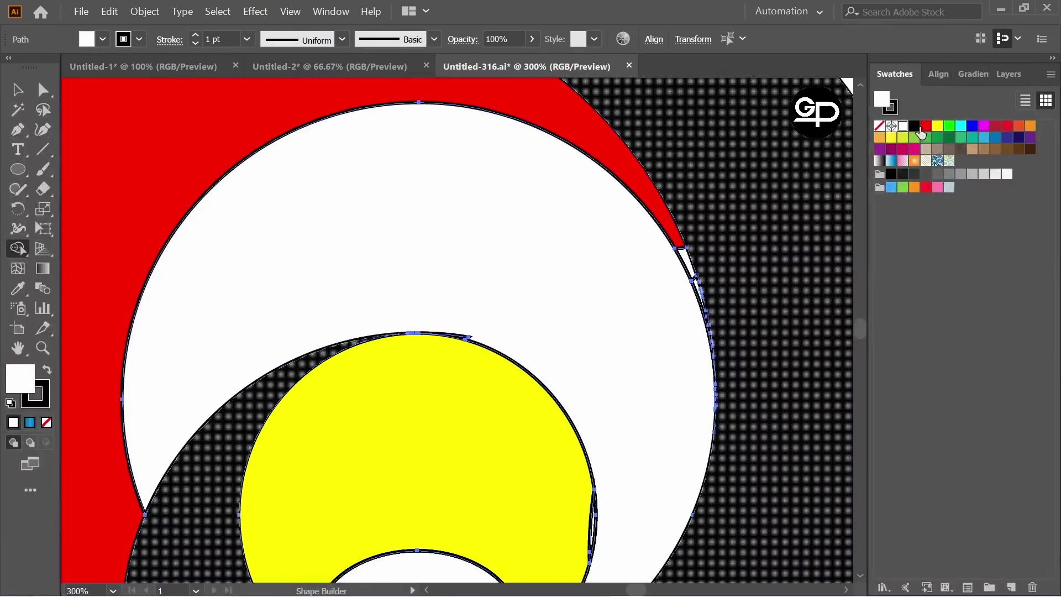
{"action": "left_click", "coordinate": [924, 127]}
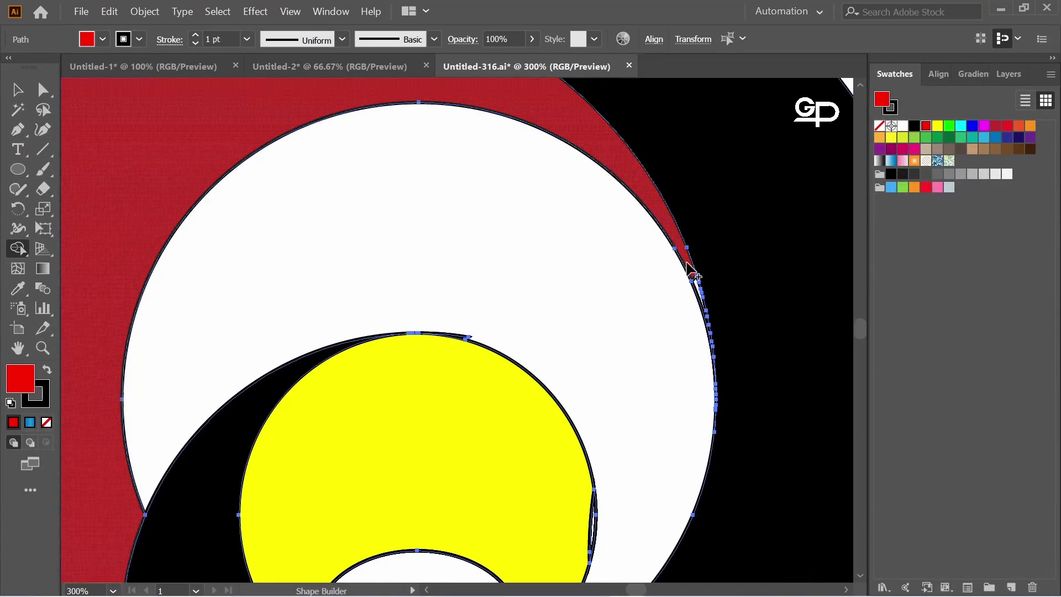
{"action": "left_click", "coordinate": [696, 283]}
{"action": "scroll", "coordinate": [698, 279], "scroll_direction": "down", "scroll_amount": 2}
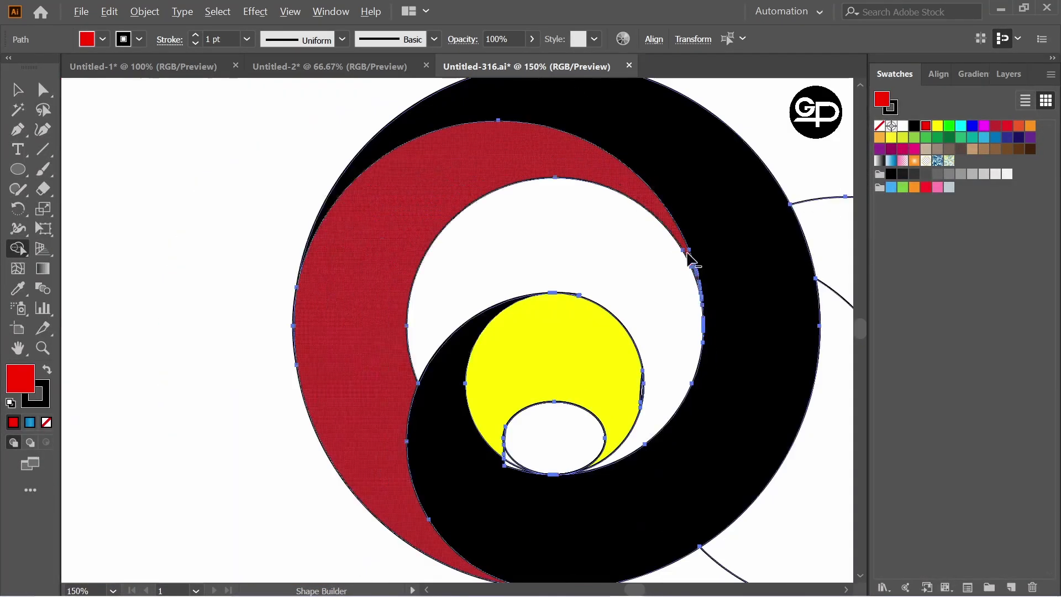
Step: Merge the thin sliver at the small circle's right edge into the yellow shape
{"action": "scroll", "coordinate": [562, 307], "scroll_direction": "up", "scroll_amount": 3}
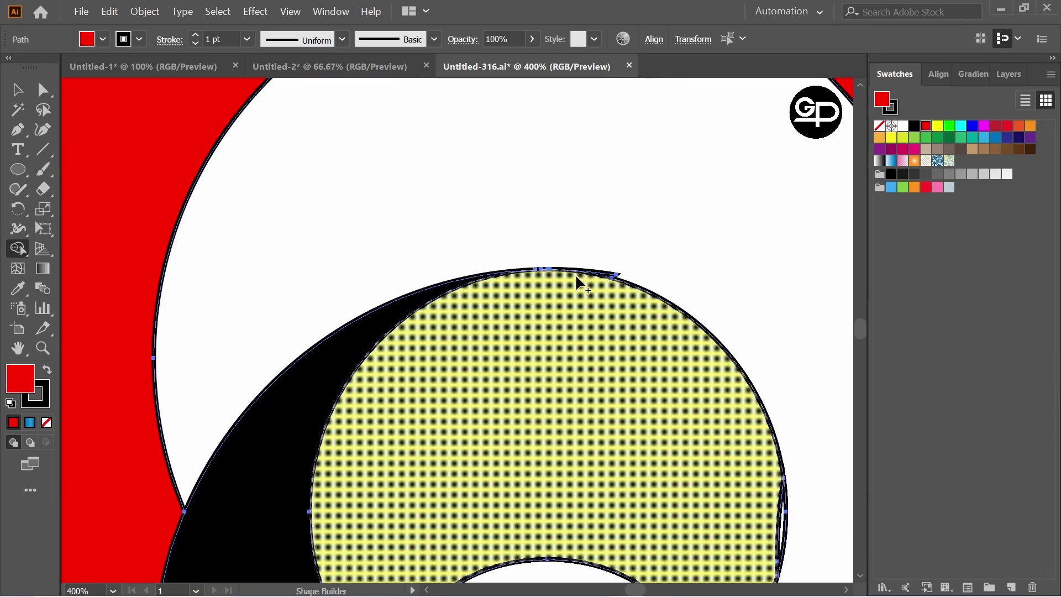
{"action": "scroll", "coordinate": [651, 259], "scroll_direction": "down", "scroll_amount": 3}
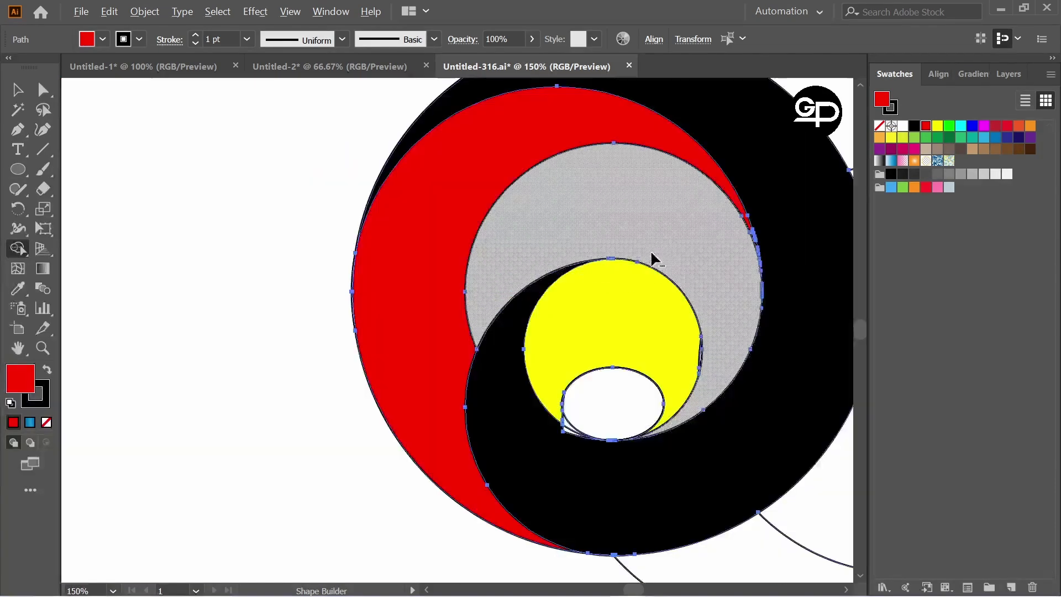
{"action": "key", "text": "Right"}
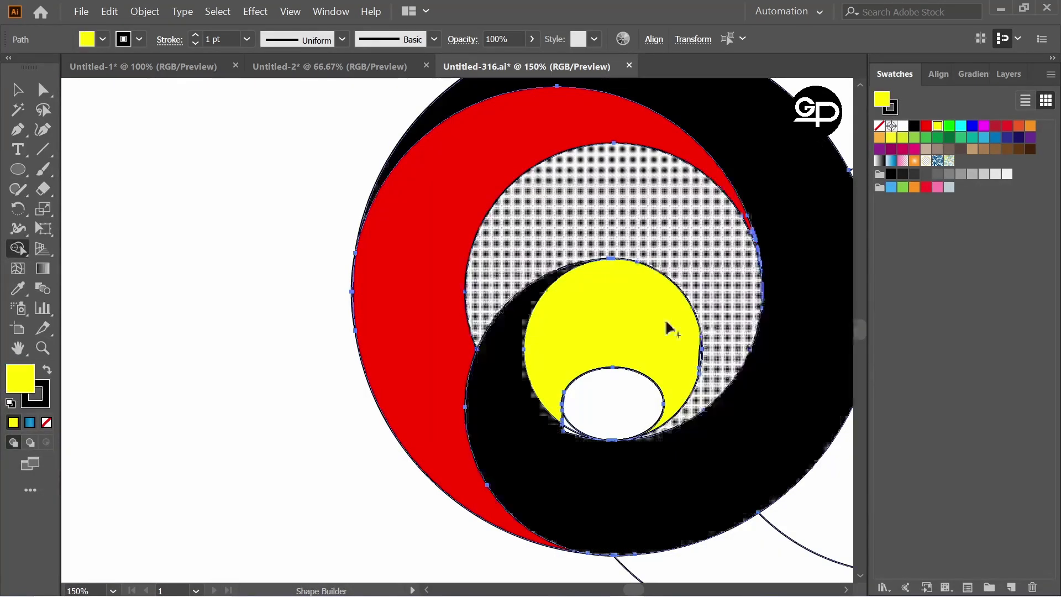
{"action": "left_click", "coordinate": [693, 360]}
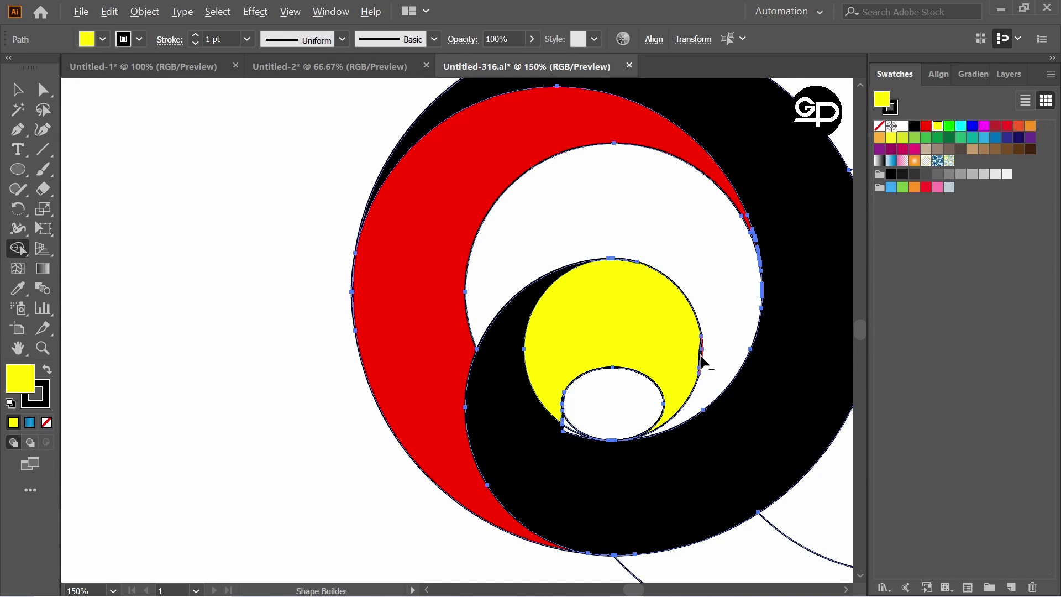
Step: Merge the small white gap at the lower left of the flattened ellipse into the black shape
{"action": "scroll", "coordinate": [684, 360], "scroll_direction": "down", "scroll_amount": 1}
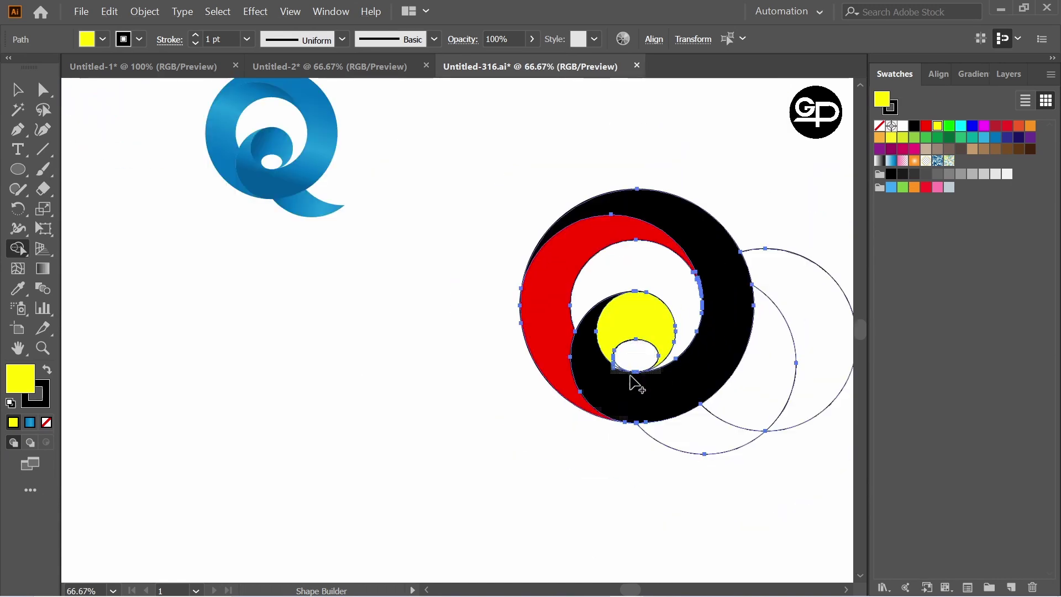
{"action": "scroll", "coordinate": [625, 371], "scroll_direction": "up", "scroll_amount": 2}
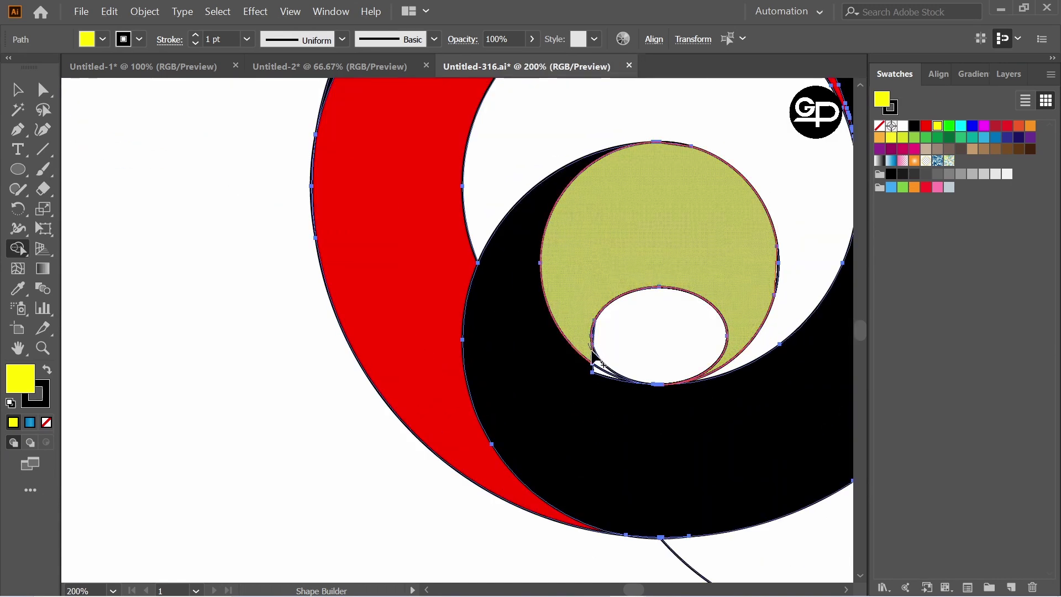
{"action": "scroll", "coordinate": [588, 346], "scroll_direction": "up", "scroll_amount": 3}
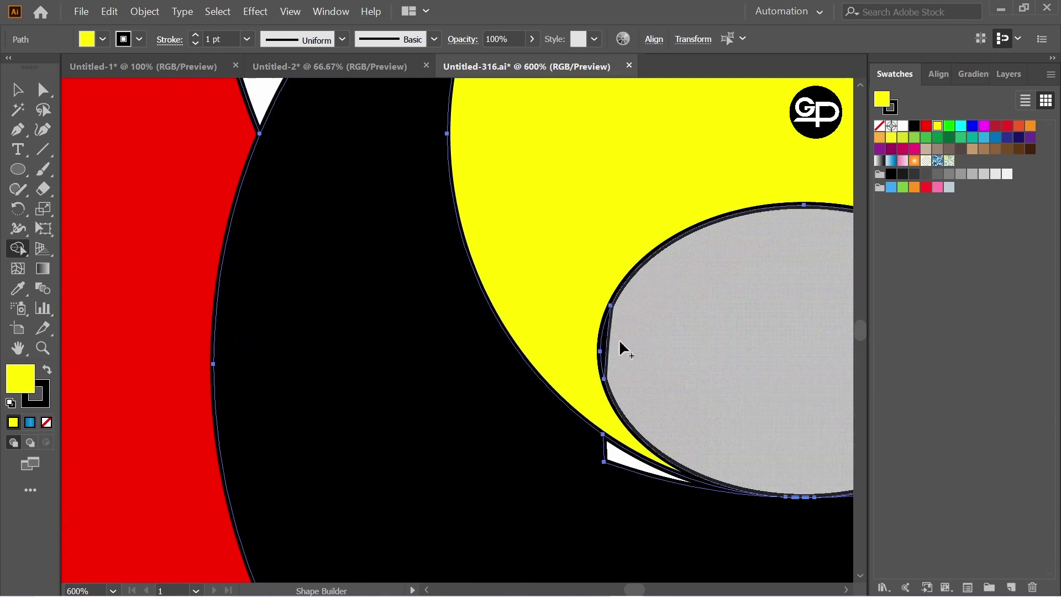
{"action": "scroll", "coordinate": [614, 310], "scroll_direction": "down", "scroll_amount": 2}
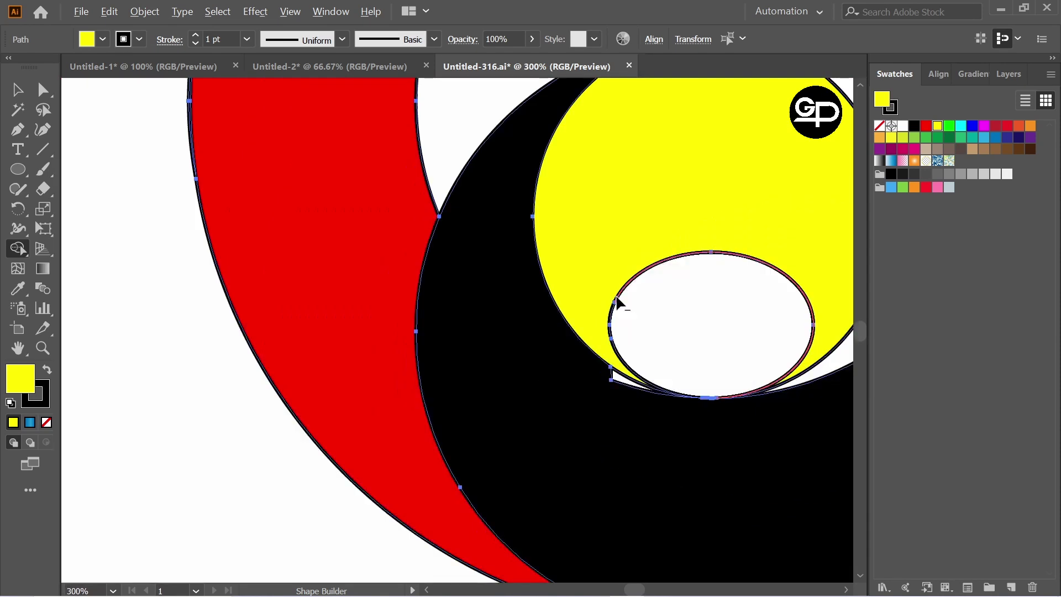
{"action": "left_click", "coordinate": [915, 126]}
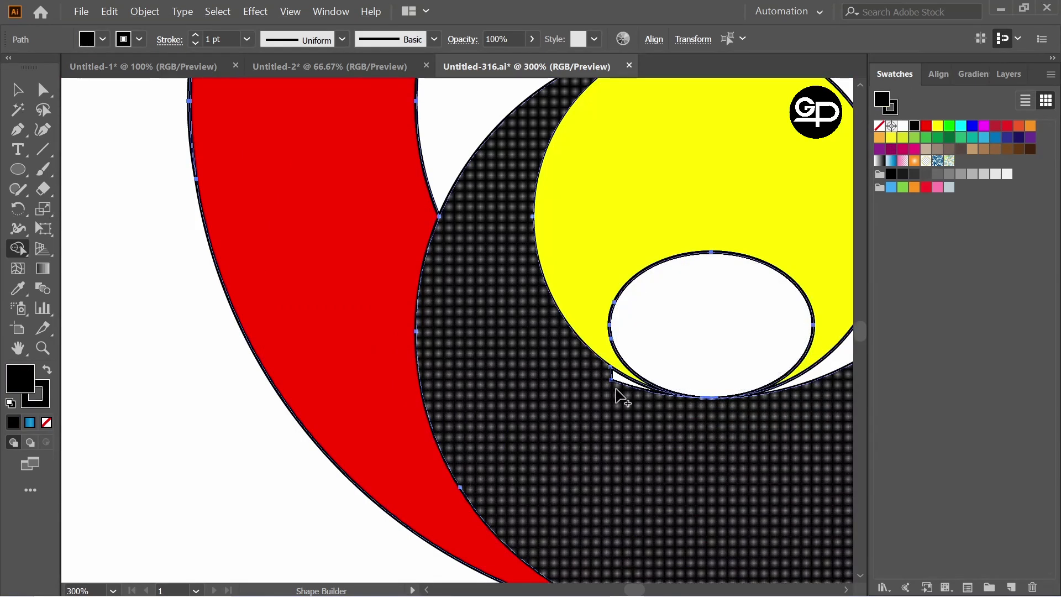
{"action": "left_click", "coordinate": [643, 394]}
{"action": "scroll", "coordinate": [751, 406], "scroll_direction": "down", "scroll_amount": 3}
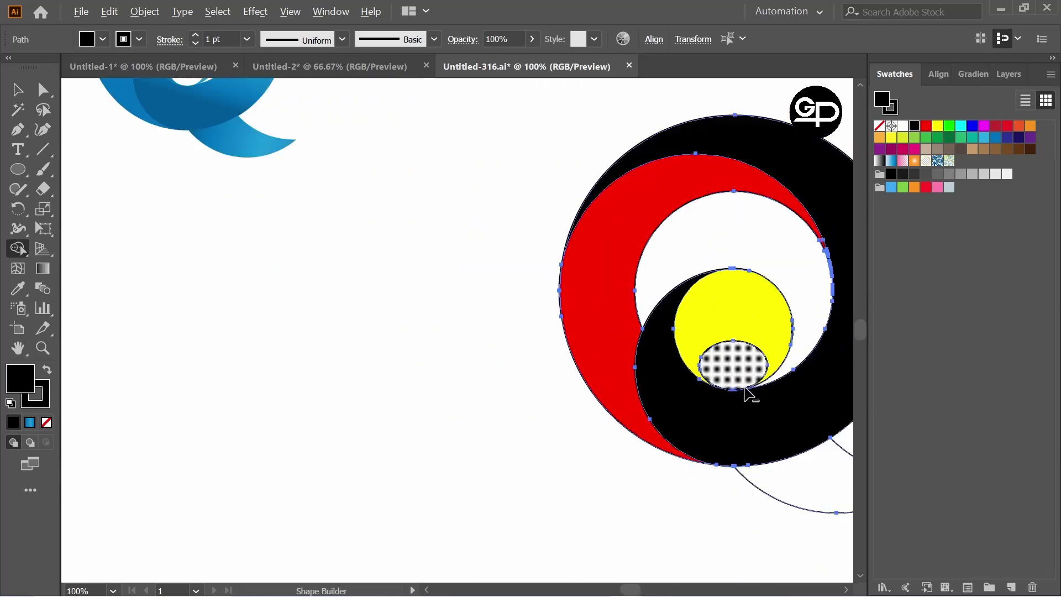
Step: Fill the curved tail region between the two lower-right circles with black using the Shape Builder
{"action": "scroll", "coordinate": [743, 303], "scroll_direction": "down", "scroll_amount": 1}
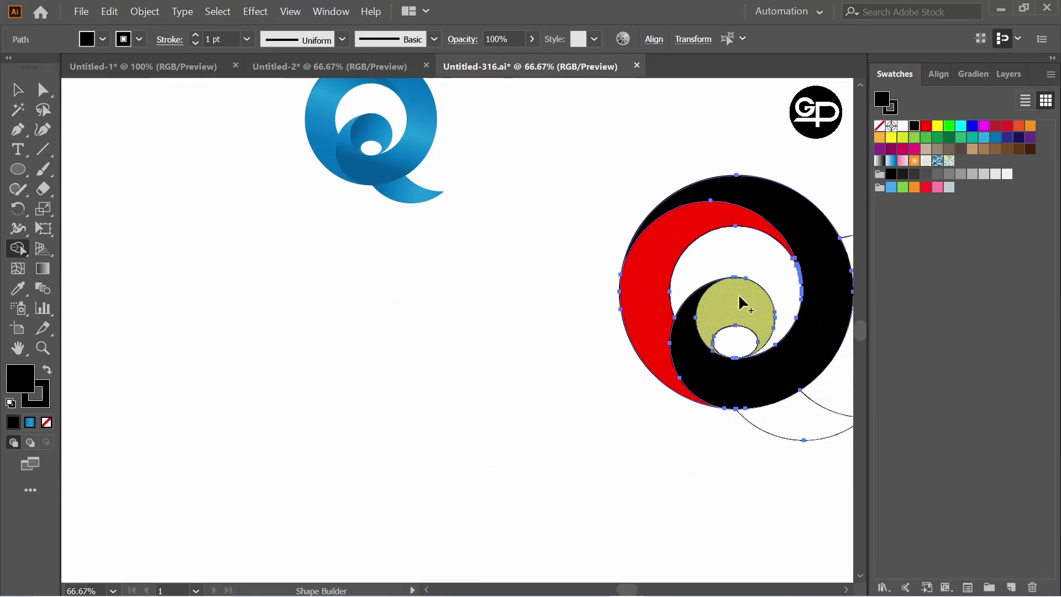
{"action": "left_click_drag", "start_coordinate": [741, 303], "coordinate": [520, 319]}
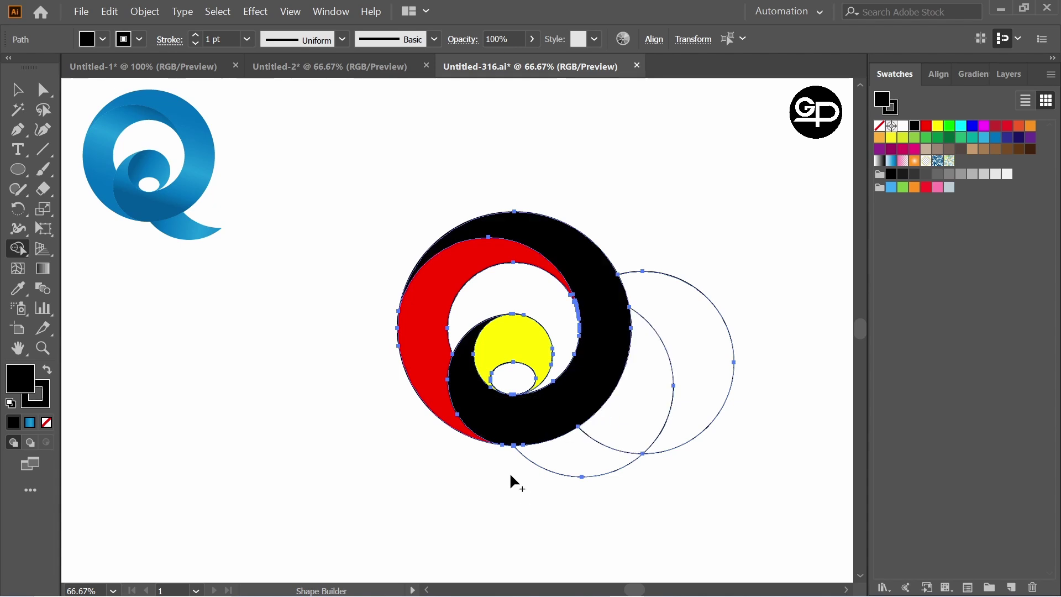
{"action": "left_click", "coordinate": [552, 461]}
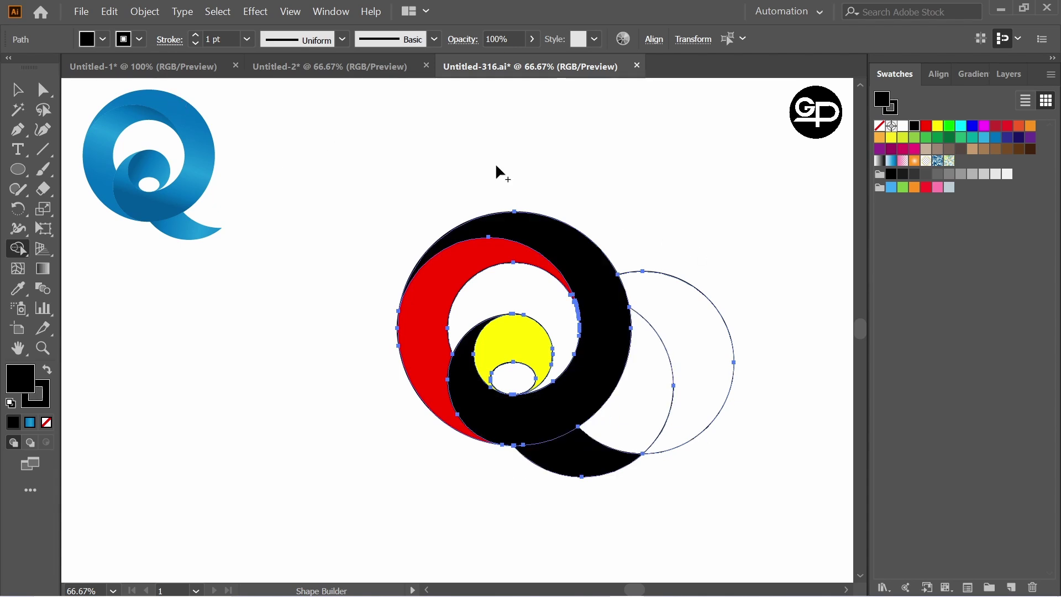
Step: Select the red, yellow and black parts of the Q, including the tail, and cut them from the artboard
{"action": "key", "text": "v"}
{"action": "key", "text": "ctrl+shift+a"}
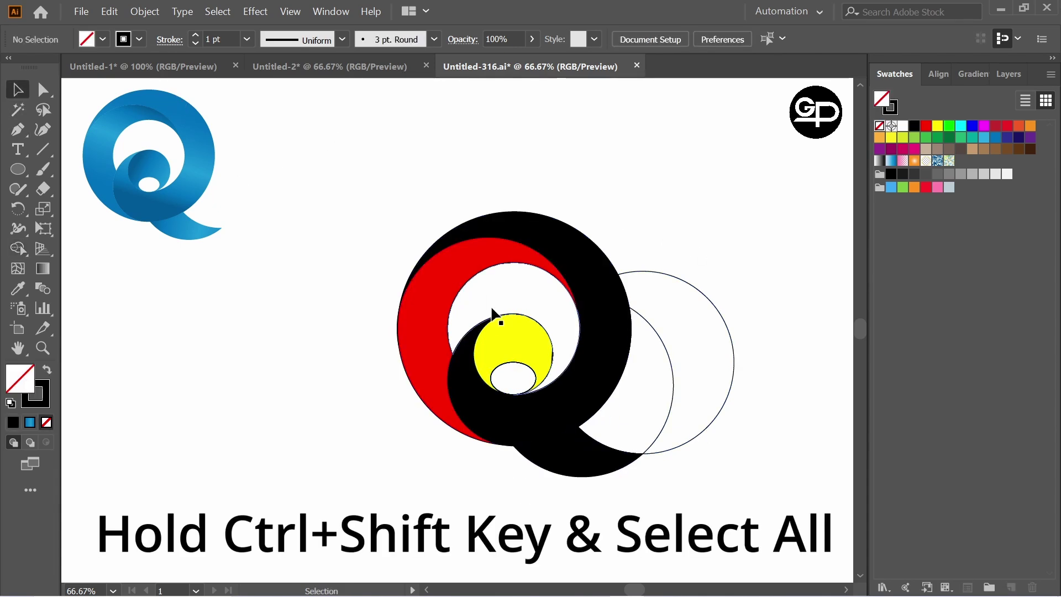
{"action": "left_click", "coordinate": [429, 310], "text": "ctrl+shift"}
{"action": "left_click", "coordinate": [508, 367], "text": "ctrl+shift"}
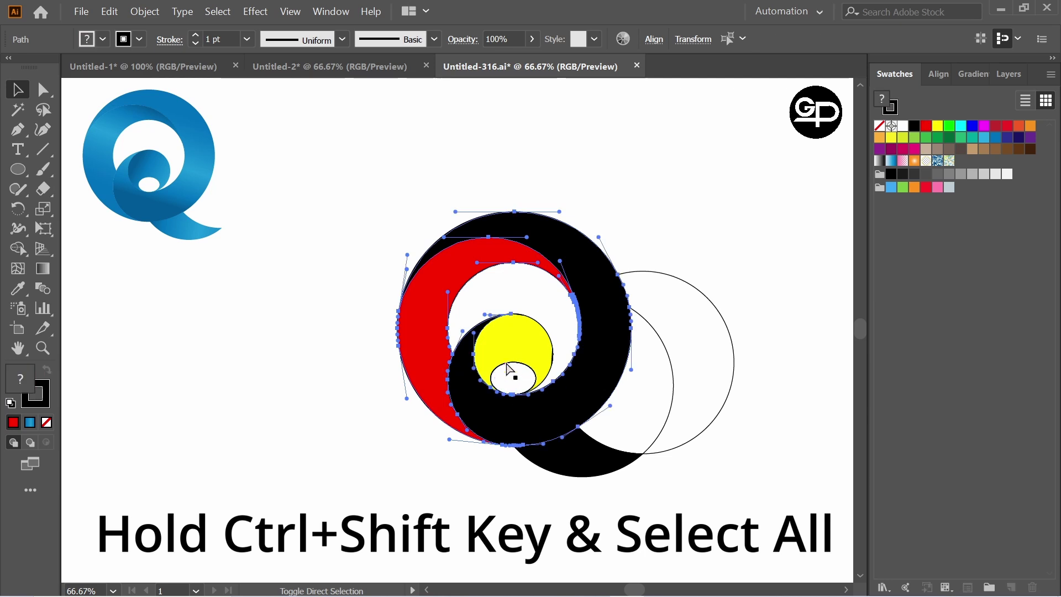
{"action": "left_click", "coordinate": [610, 356], "text": "ctrl+shift"}
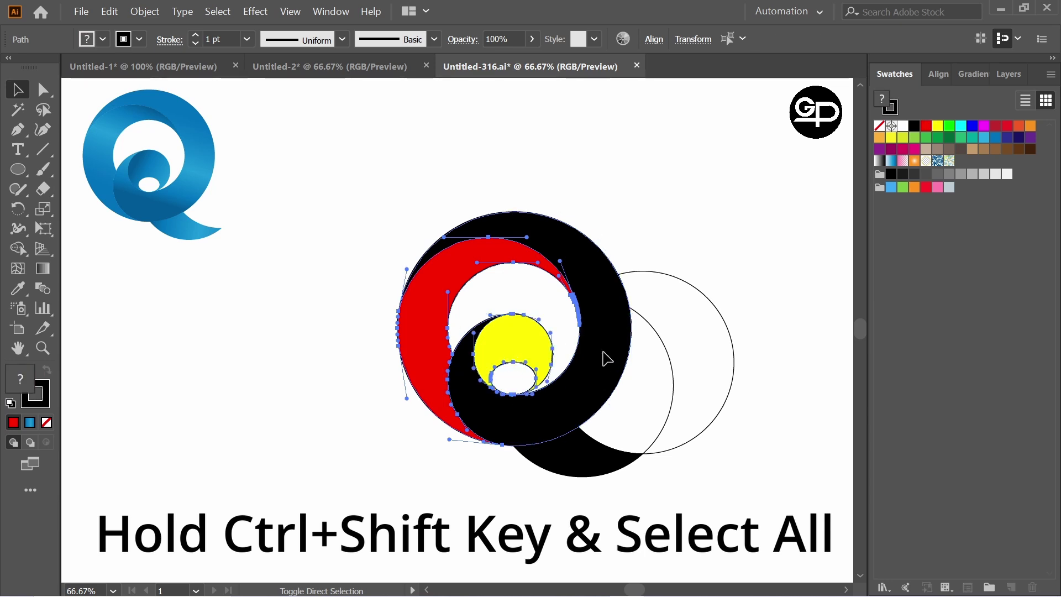
{"action": "key", "text": "ctrl+x"}
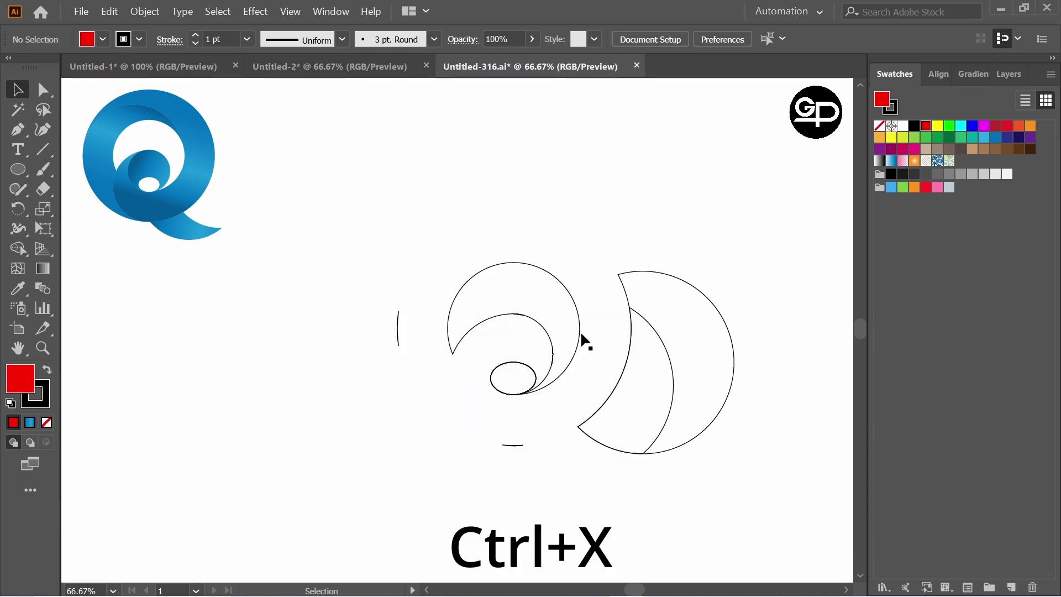
Step: Delete the leftover circle outlines and paste the cut Q parts back onto the artboard
{"action": "left_click_drag", "start_coordinate": [410, 237], "coordinate": [748, 499]}
{"action": "key", "text": "Delete"}
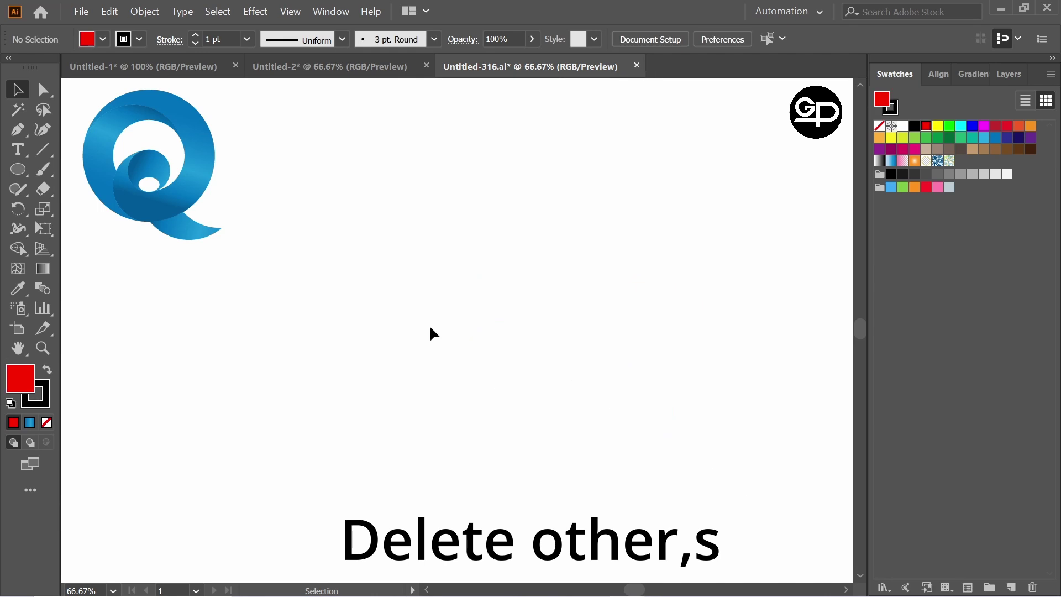
{"action": "key", "text": "ctrl+v"}
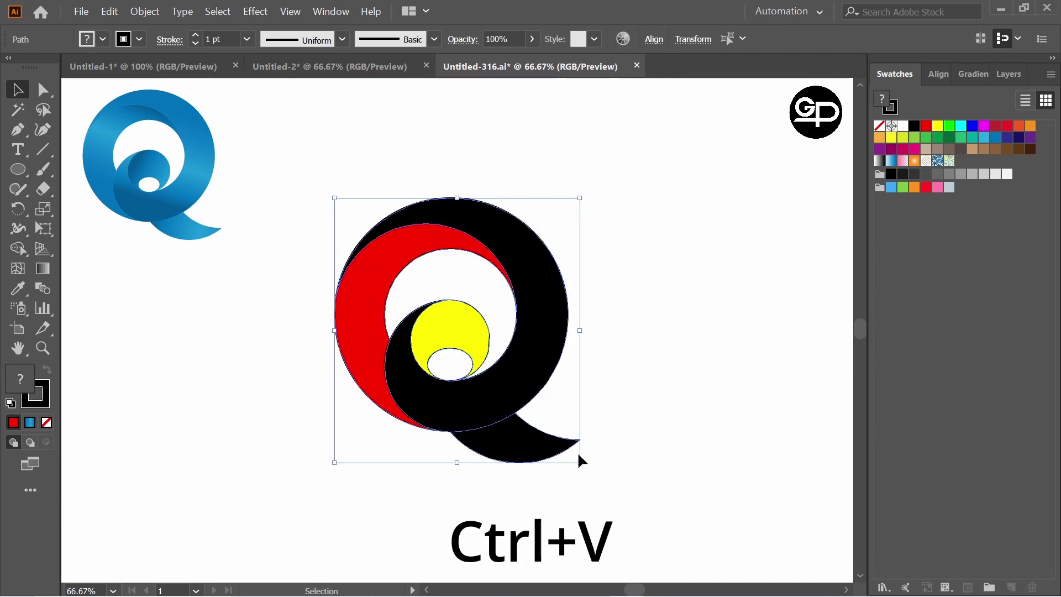
Step: Enlarge the pasted Q proportionally by about a quarter and shift it slightly to the right
{"action": "left_click_drag", "start_coordinate": [579, 462], "coordinate": [641, 497]}
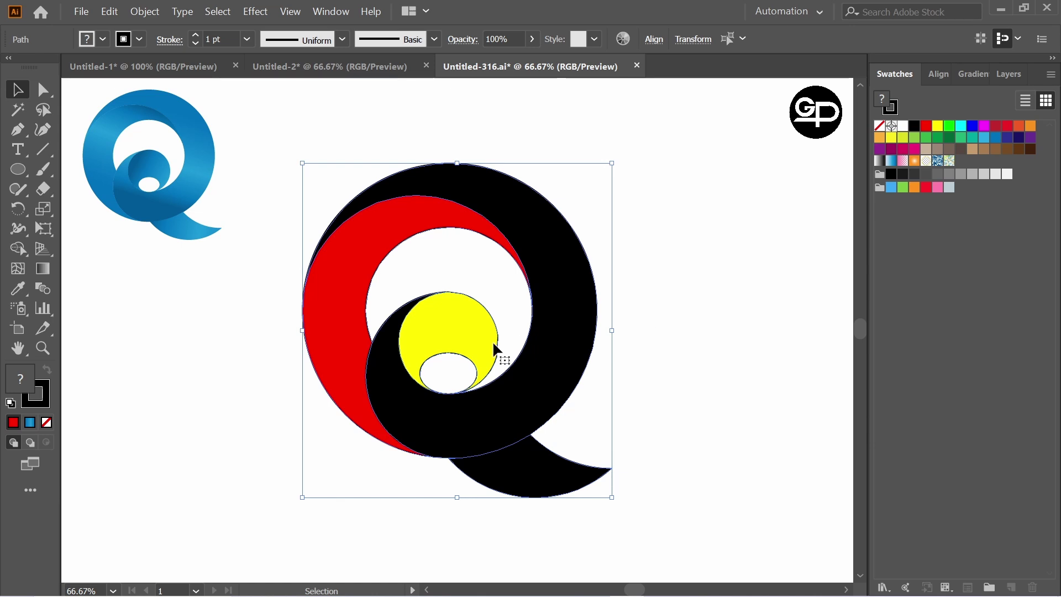
{"action": "left_click_drag", "start_coordinate": [441, 336], "coordinate": [466, 336]}
{"action": "left_click", "coordinate": [662, 300]}
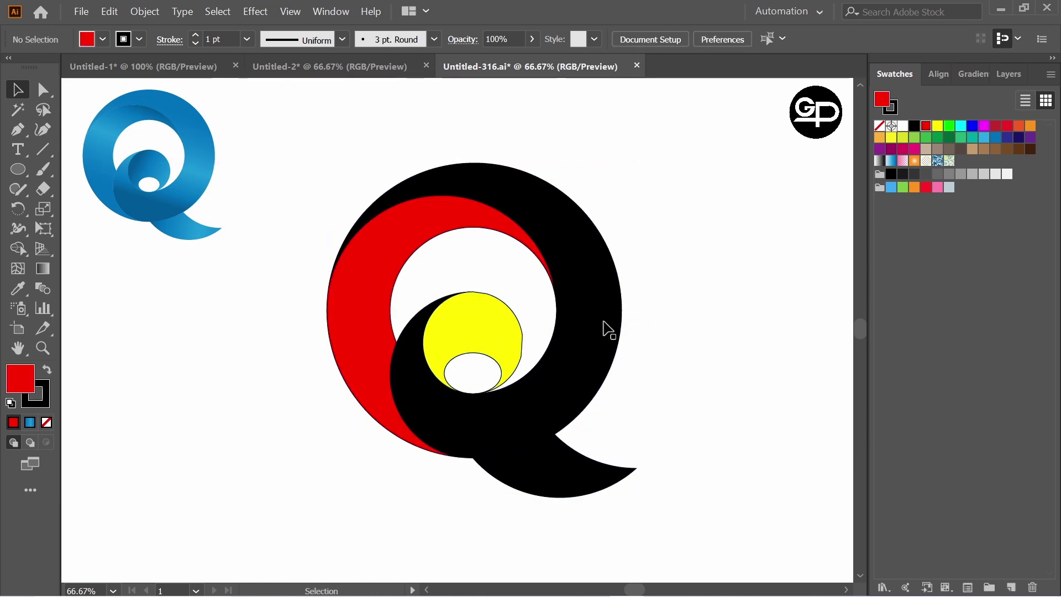
{"action": "left_click", "coordinate": [580, 314]}
{"action": "left_click", "coordinate": [701, 354]}
Step: Remove the stroke from all parts of the Q
{"action": "left_click_drag", "start_coordinate": [321, 143], "coordinate": [743, 547]}
{"action": "left_click", "coordinate": [140, 39]}
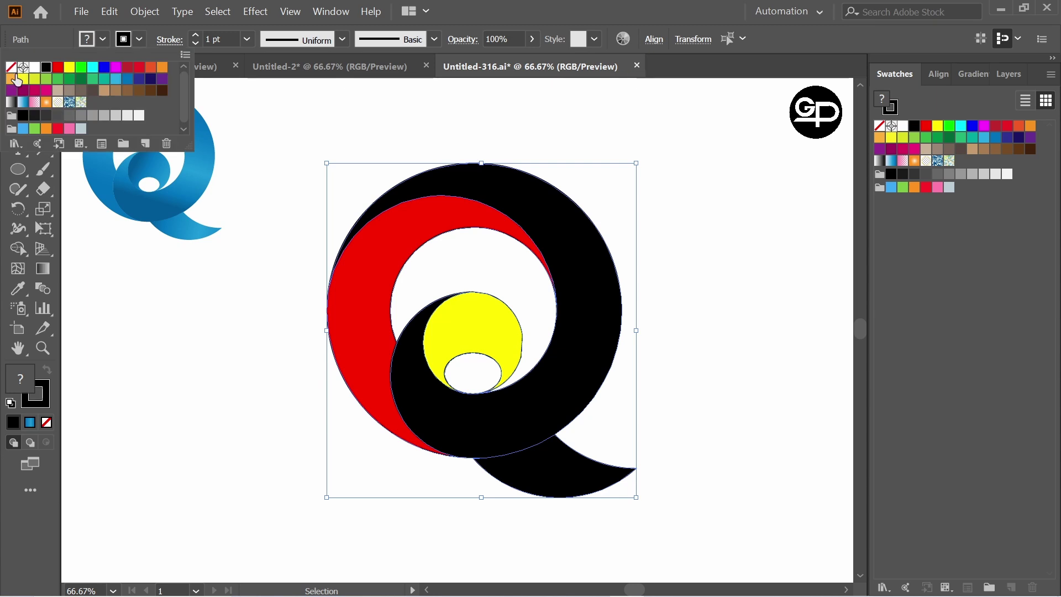
{"action": "left_click", "coordinate": [11, 70]}
{"action": "left_click", "coordinate": [755, 308]}
{"action": "left_click", "coordinate": [733, 315]}
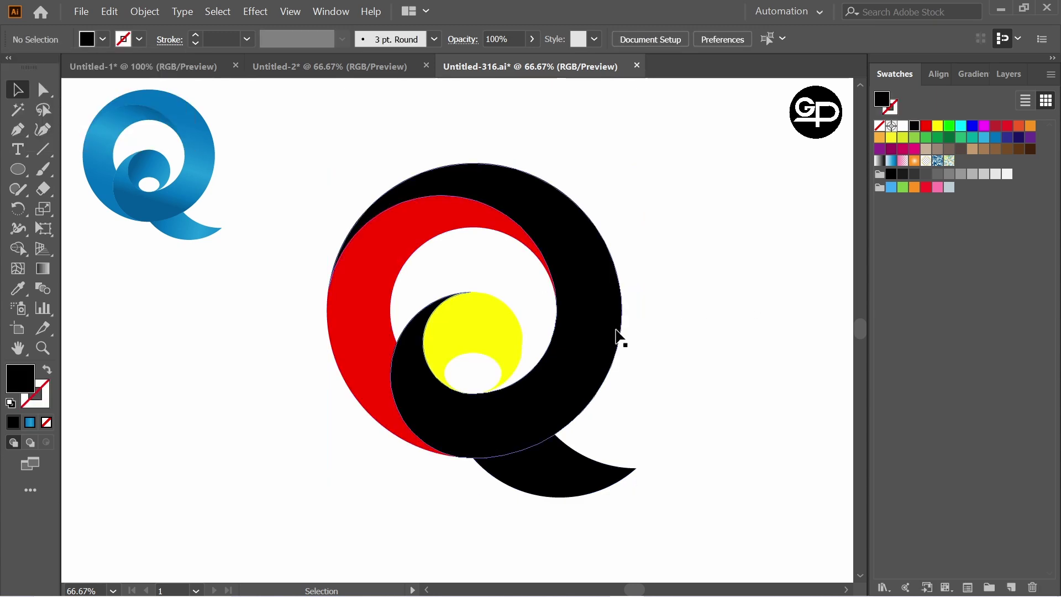
Step: Fill the large black ring with the Sky gradient and set its first colour stop to R=0 G=113 B=188
{"action": "left_click", "coordinate": [604, 327]}
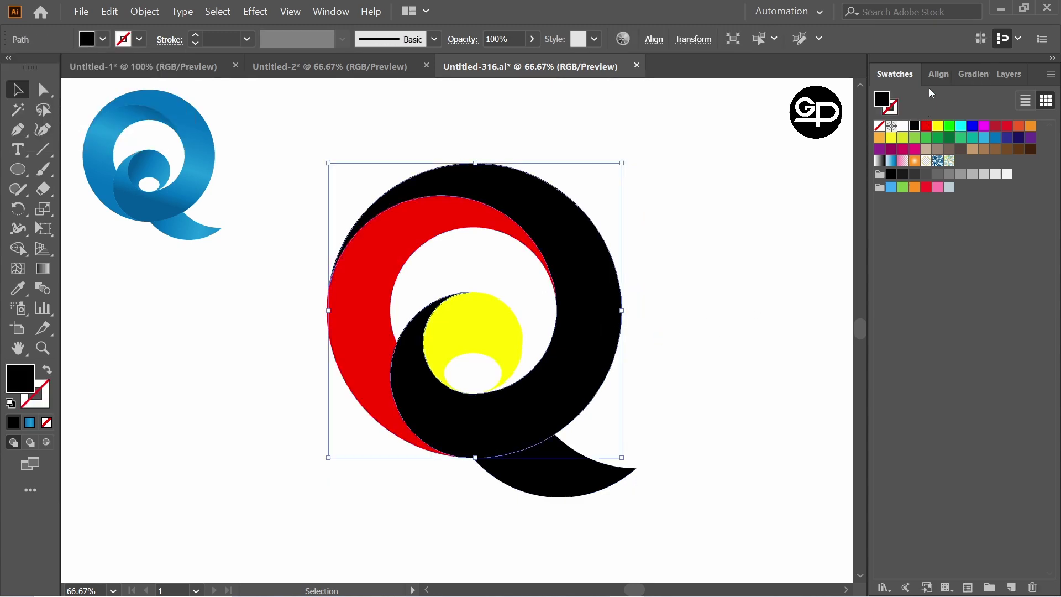
{"action": "left_click", "coordinate": [969, 77]}
{"action": "left_click", "coordinate": [908, 105]}
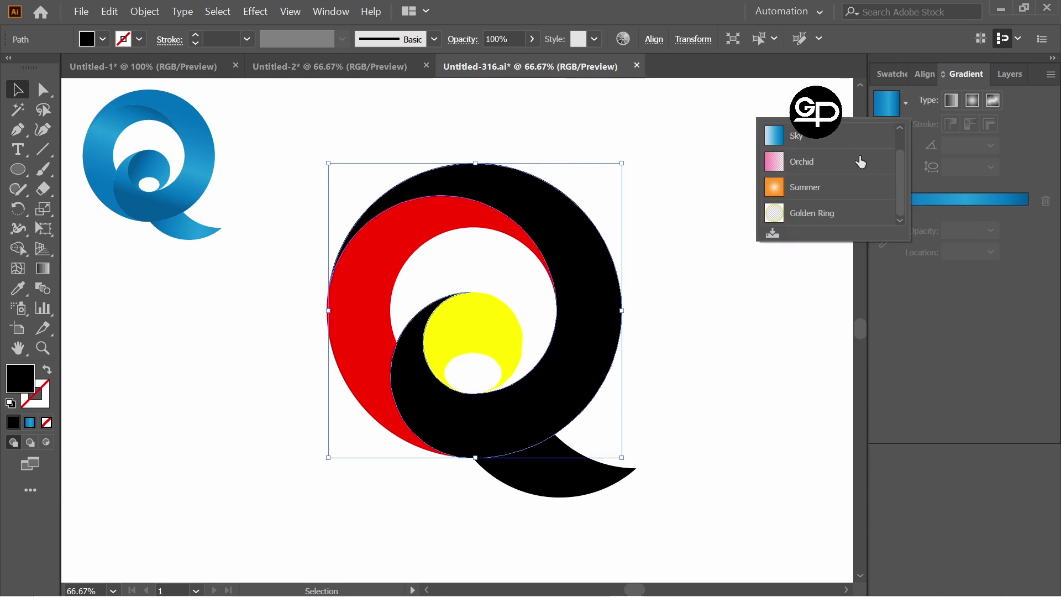
{"action": "left_click", "coordinate": [837, 136]}
{"action": "double_click", "coordinate": [882, 229]}
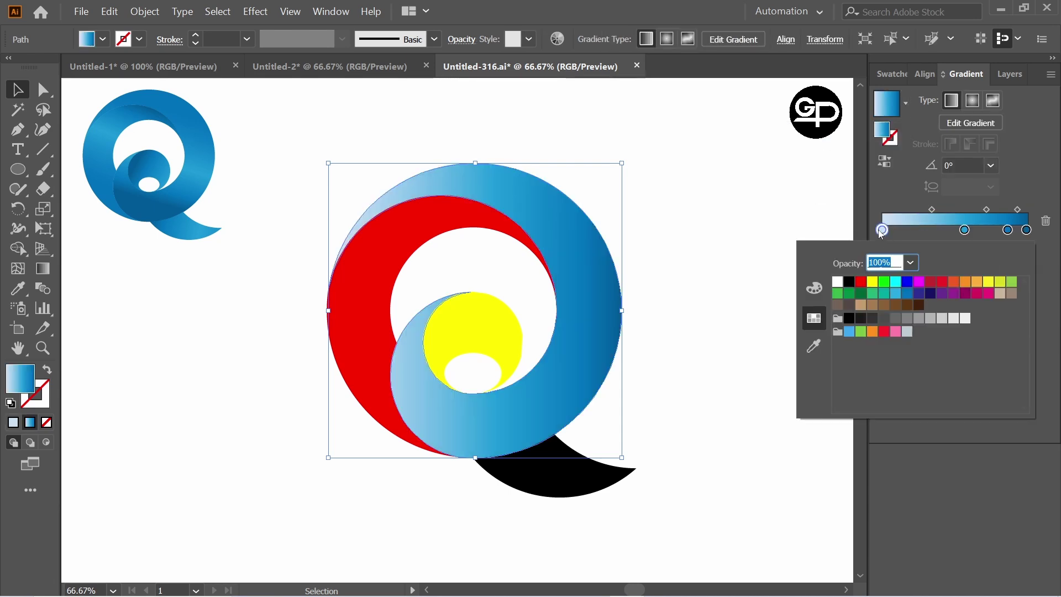
{"action": "left_click", "coordinate": [906, 293]}
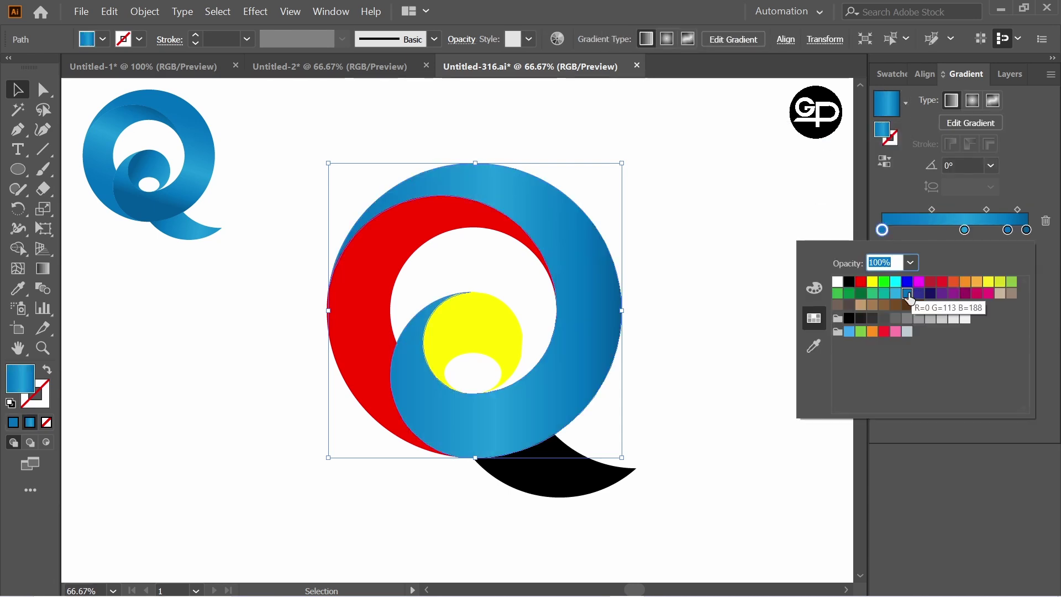
Step: Apply the same blue gradient to the red crescent, the yellow inner circle and the black tail
{"action": "left_click", "coordinate": [455, 220]}
{"action": "left_click", "coordinate": [456, 219]}
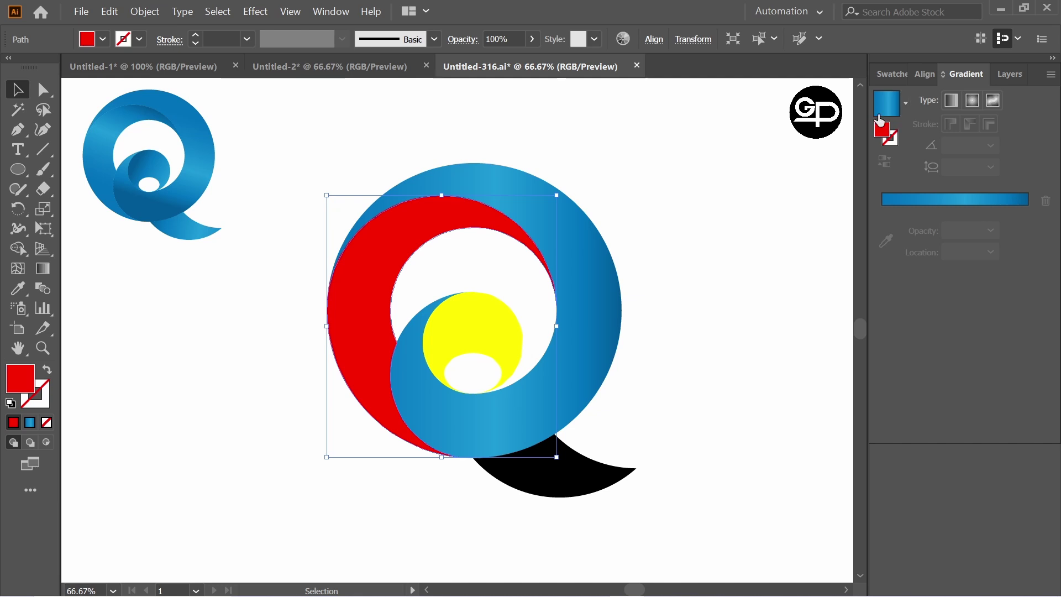
{"action": "left_click", "coordinate": [886, 103]}
{"action": "left_click", "coordinate": [462, 340]}
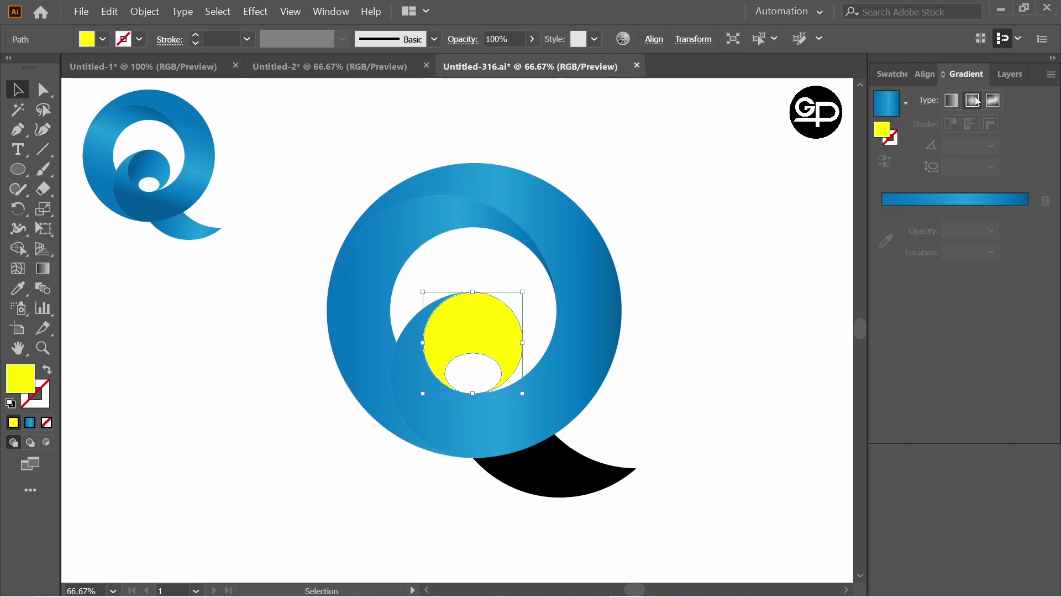
{"action": "left_click", "coordinate": [886, 110]}
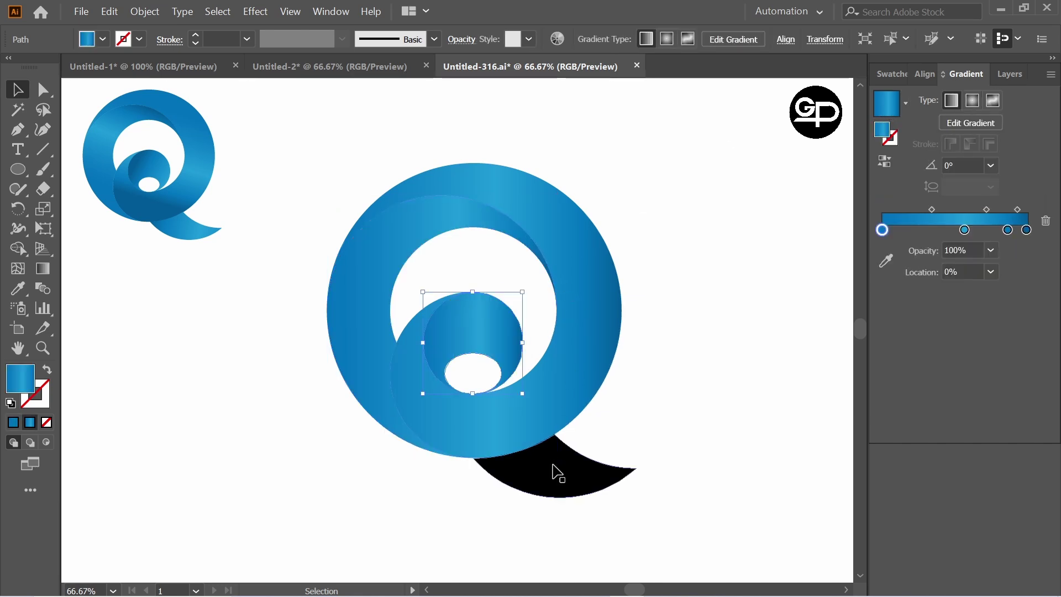
{"action": "left_click", "coordinate": [580, 460]}
{"action": "left_click", "coordinate": [886, 108]}
{"action": "left_click", "coordinate": [691, 379]}
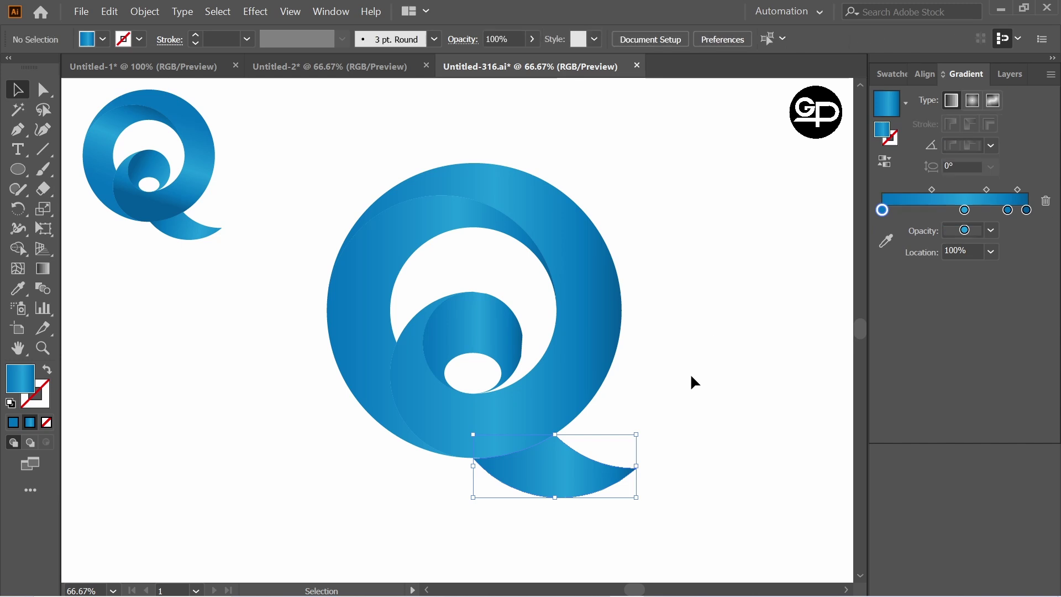
Step: Redirect the crescent's gradient diagonally downward with the Gradient tool, at an angle of about -114°
{"action": "left_click", "coordinate": [430, 234]}
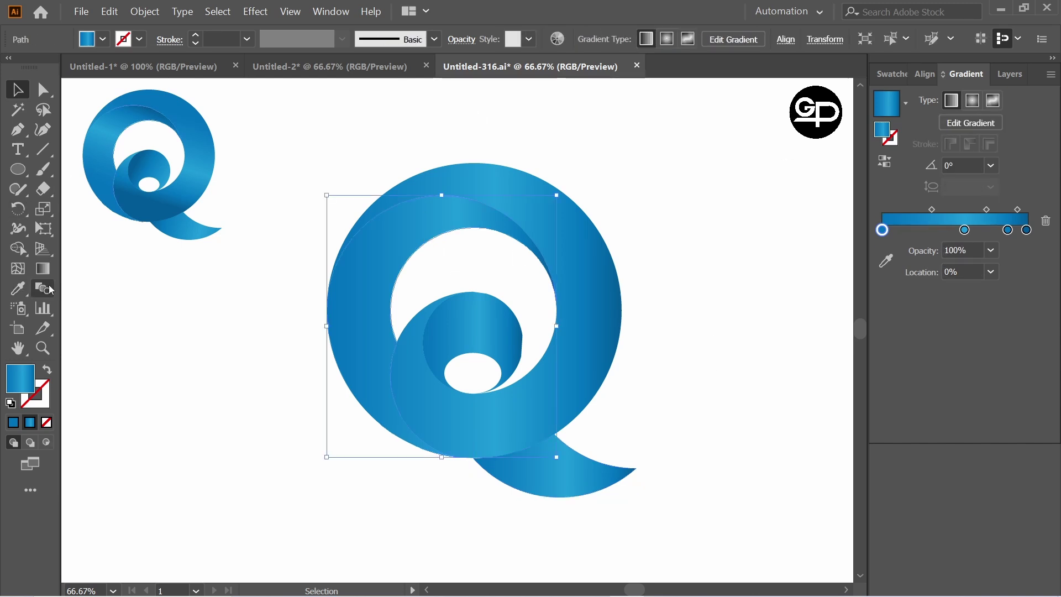
{"action": "left_click", "coordinate": [42, 269]}
{"action": "mouse_move", "coordinate": [406, 230]}
{"action": "left_mouse_down"}
{"action": "mouse_move", "coordinate": [320, 422]}
{"action": "mouse_move", "coordinate": [376, 444]}
{"action": "left_mouse_up"}
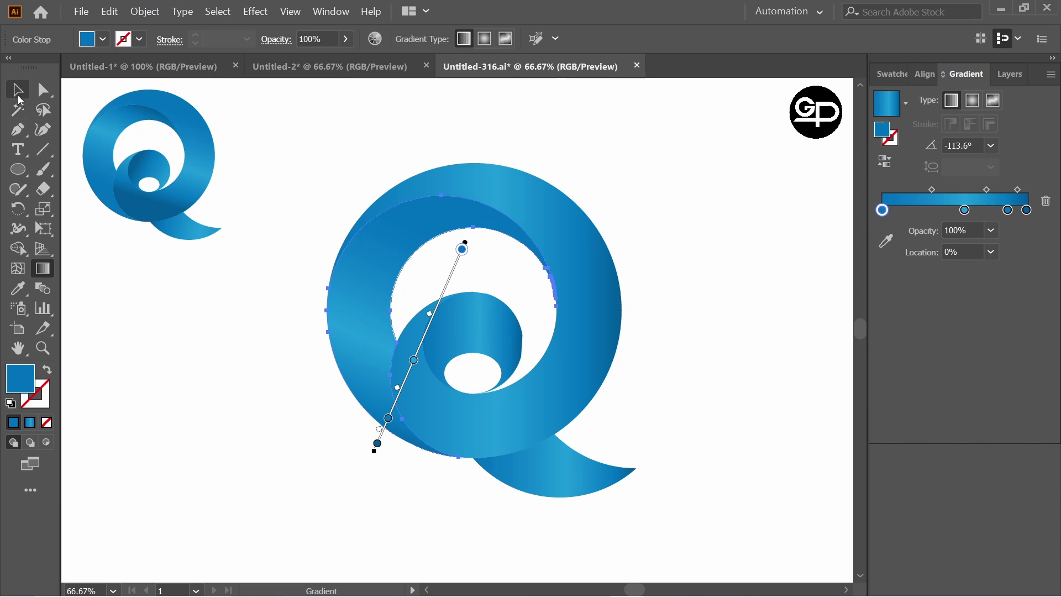
Step: Redirect the inner circle's gradient toward its lower left, at an angle of about -144°
{"action": "key", "text": "v"}
{"action": "left_click", "coordinate": [463, 351]}
{"action": "key", "text": "g"}
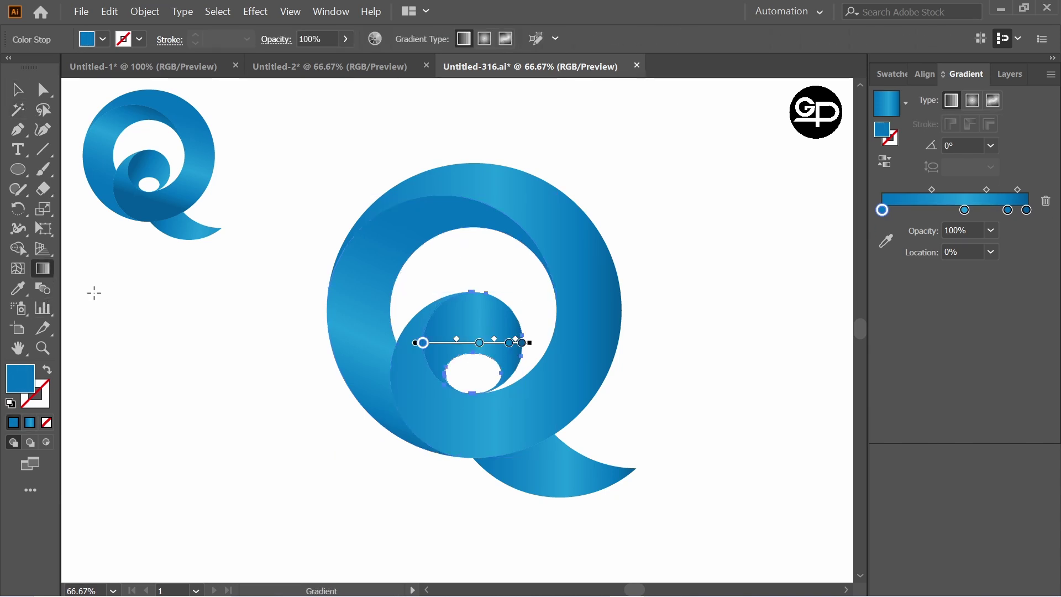
{"action": "mouse_move", "coordinate": [489, 330]}
{"action": "left_mouse_down"}
{"action": "mouse_move", "coordinate": [417, 357]}
{"action": "mouse_move", "coordinate": [423, 377]}
{"action": "left_mouse_up"}
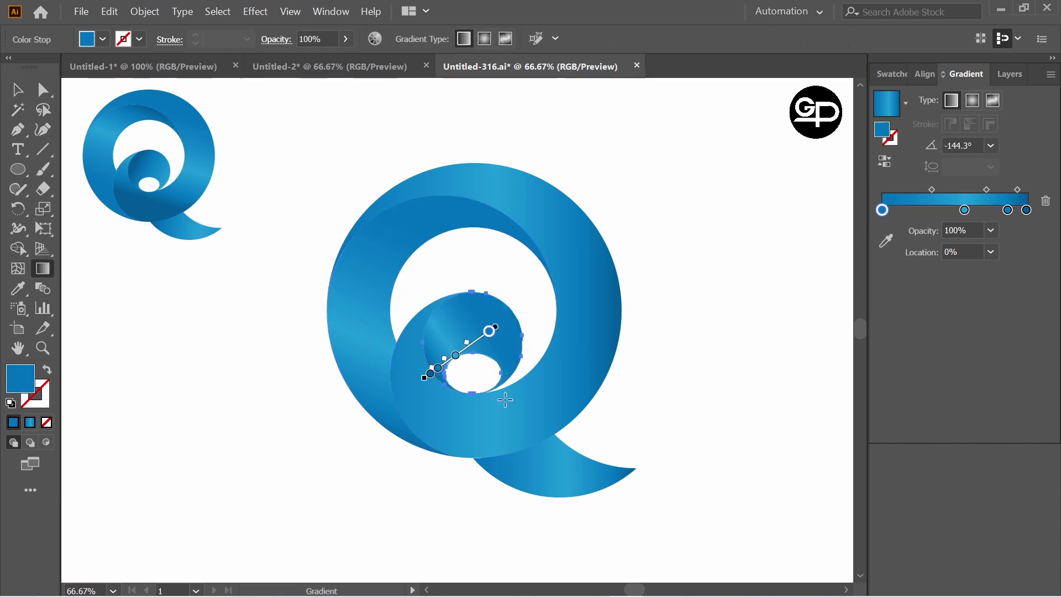
Step: Redirect the tail's gradient toward its tip, at an angle of about -23°
{"action": "key", "text": "v"}
{"action": "left_click", "coordinate": [562, 471]}
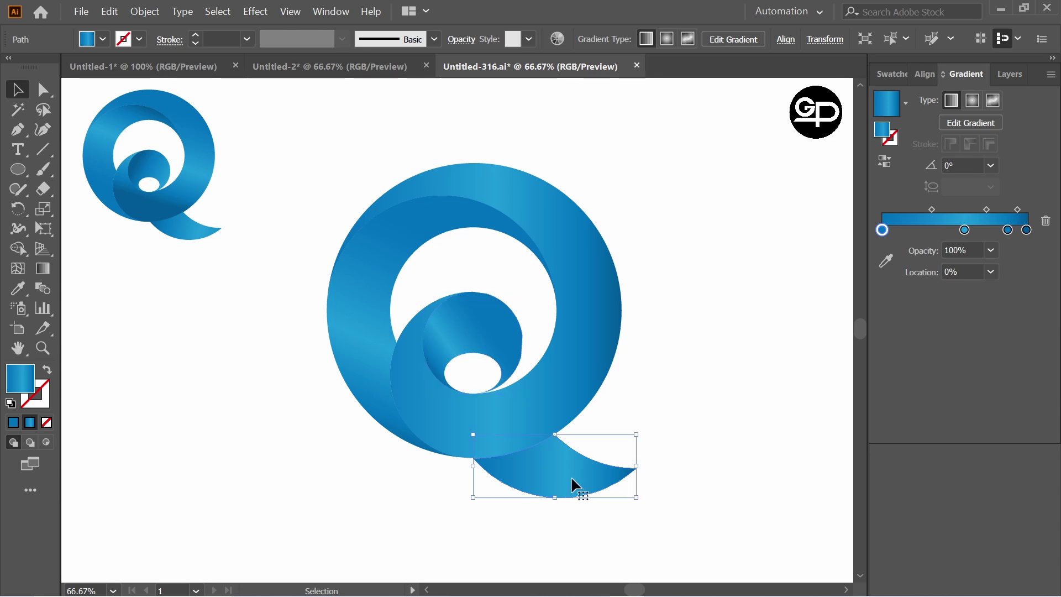
{"action": "left_click", "coordinate": [43, 274]}
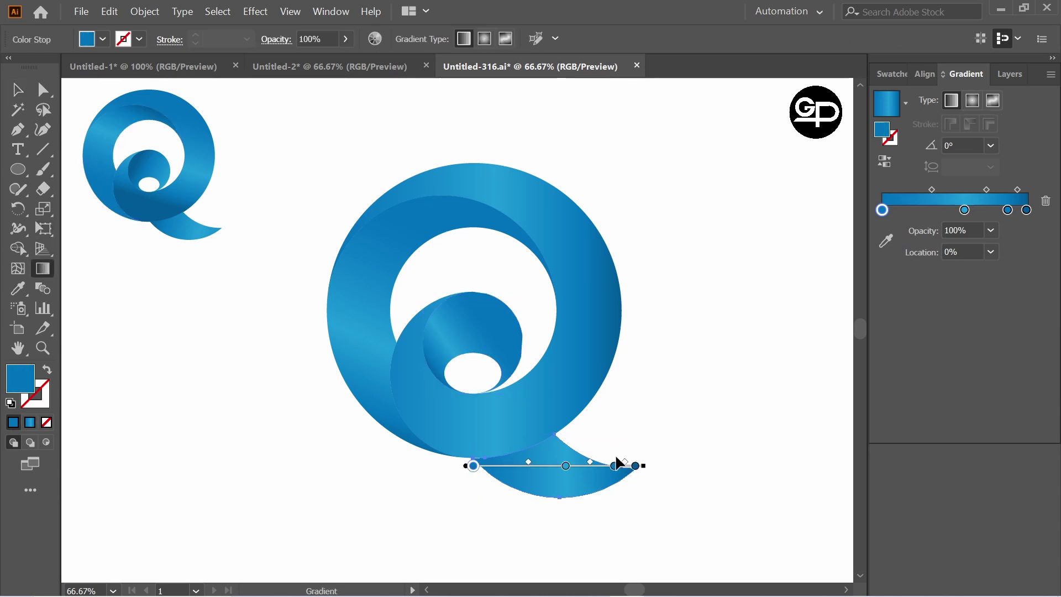
{"action": "left_click_drag", "start_coordinate": [540, 462], "coordinate": [612, 493]}
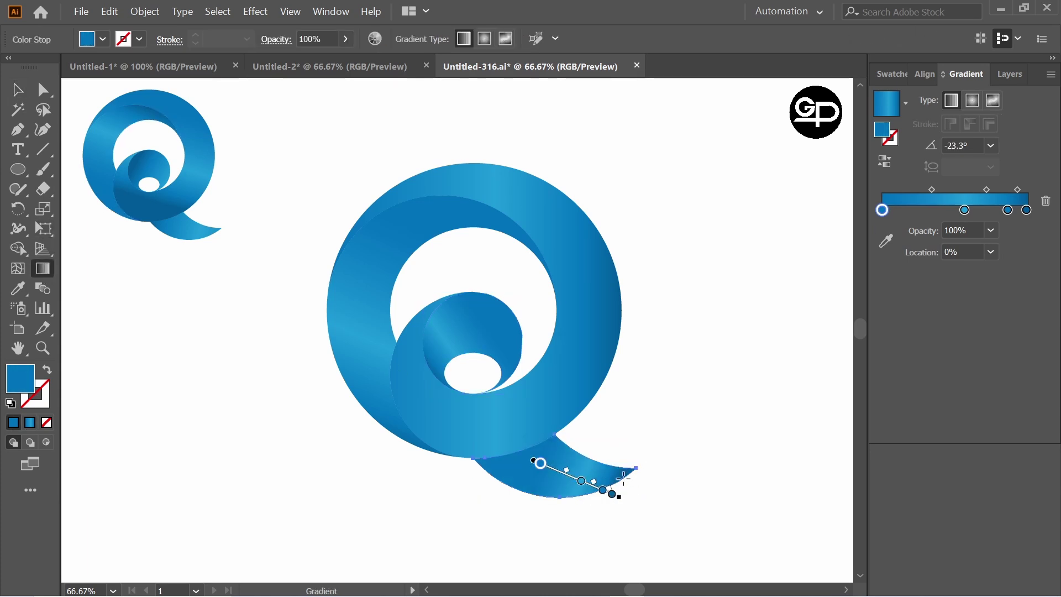
Step: Group all the gradient-filled parts of the Q
{"action": "key", "text": "v"}
{"action": "left_click_drag", "start_coordinate": [301, 134], "coordinate": [646, 507]}
{"action": "key", "text": "ctrl+g"}
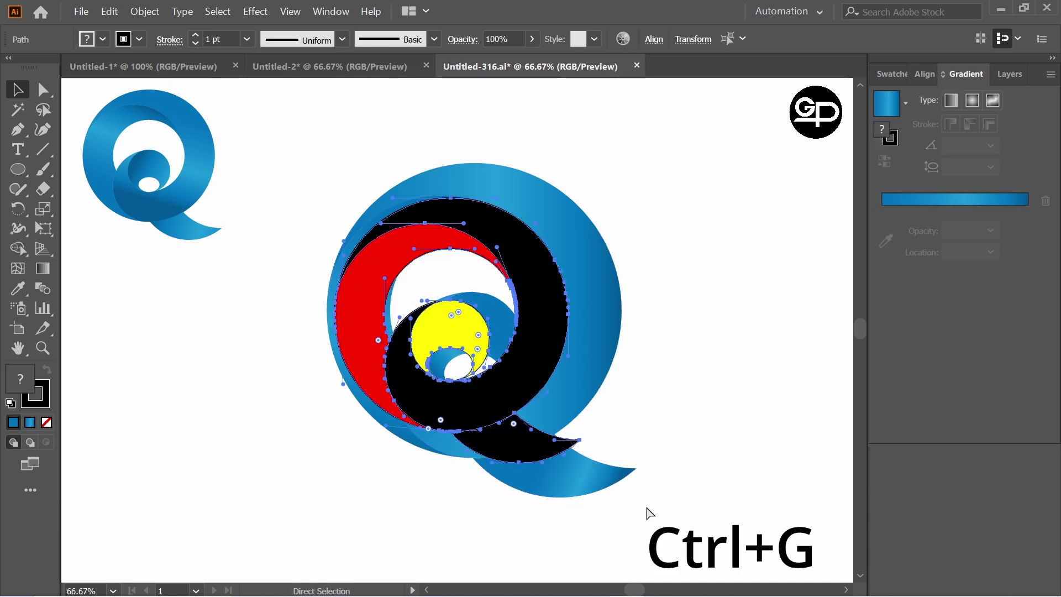
{"action": "left_click", "coordinate": [606, 331]}
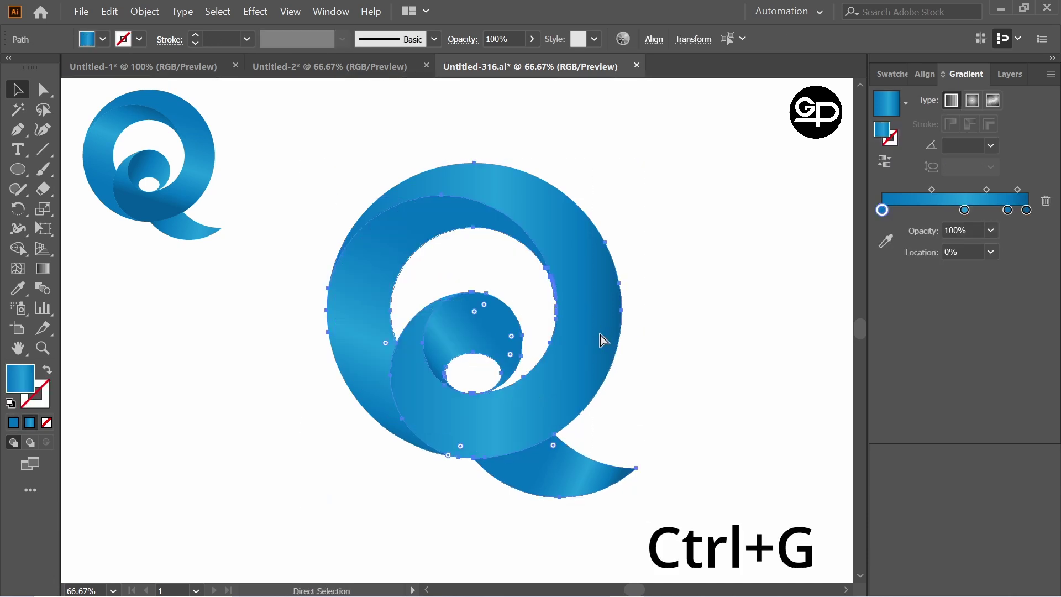
{"action": "left_click", "coordinate": [619, 299]}
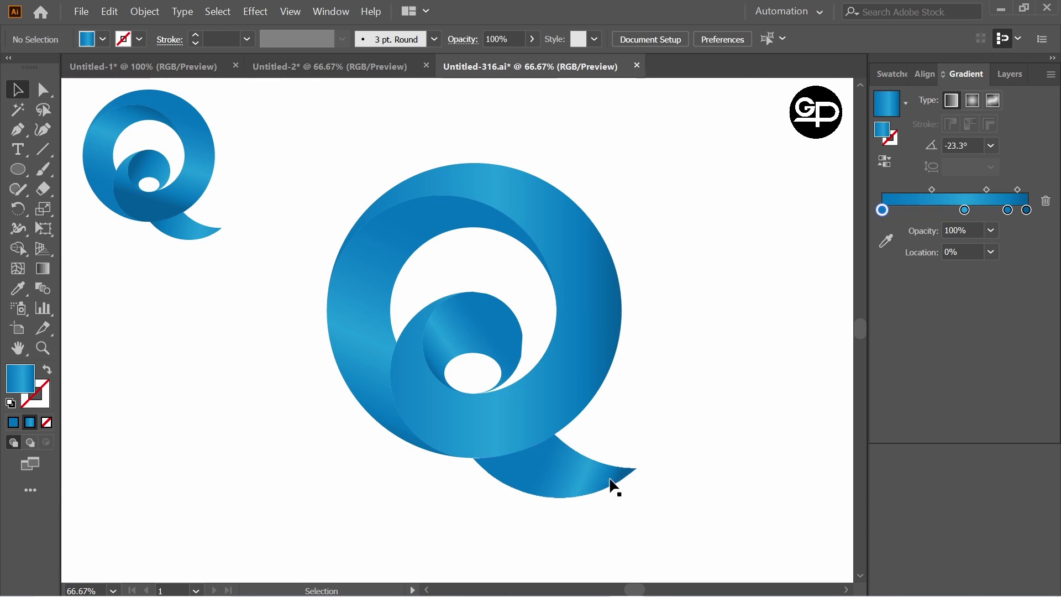
Step: Enlarge the grouped Q by about a tenth and move it slightly up on the artboard
{"action": "left_click", "coordinate": [611, 486]}
{"action": "left_click_drag", "start_coordinate": [650, 513], "coordinate": [673, 515]}
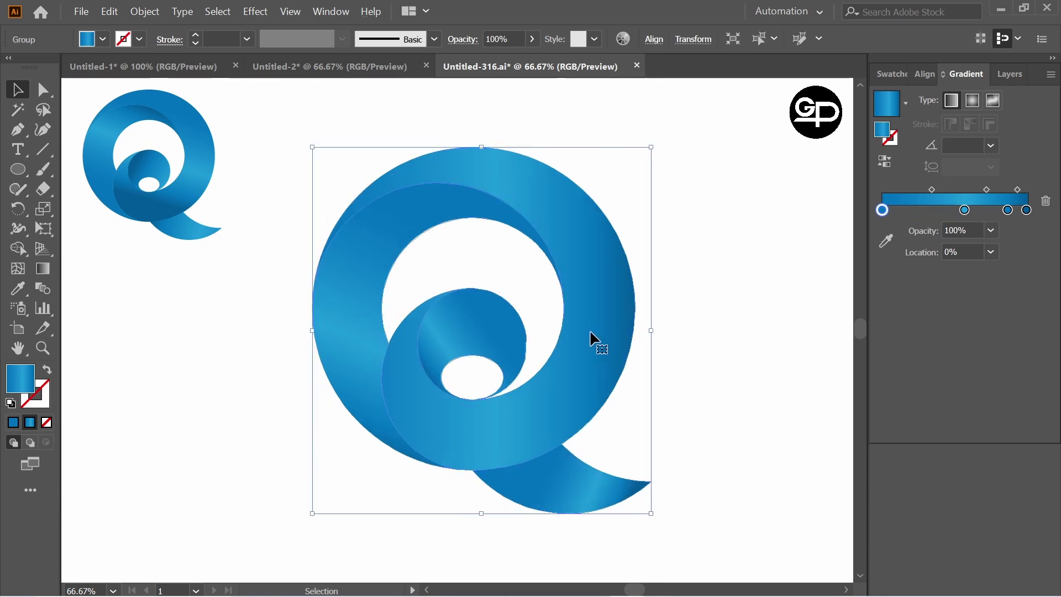
{"action": "left_click_drag", "start_coordinate": [592, 338], "coordinate": [591, 320]}
{"action": "left_click", "coordinate": [733, 304]}
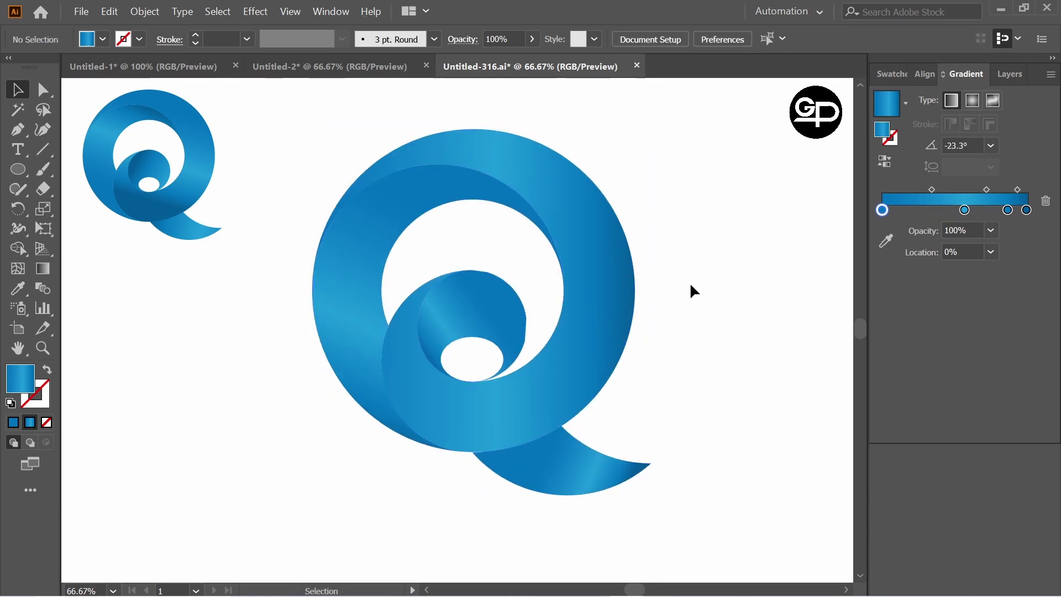